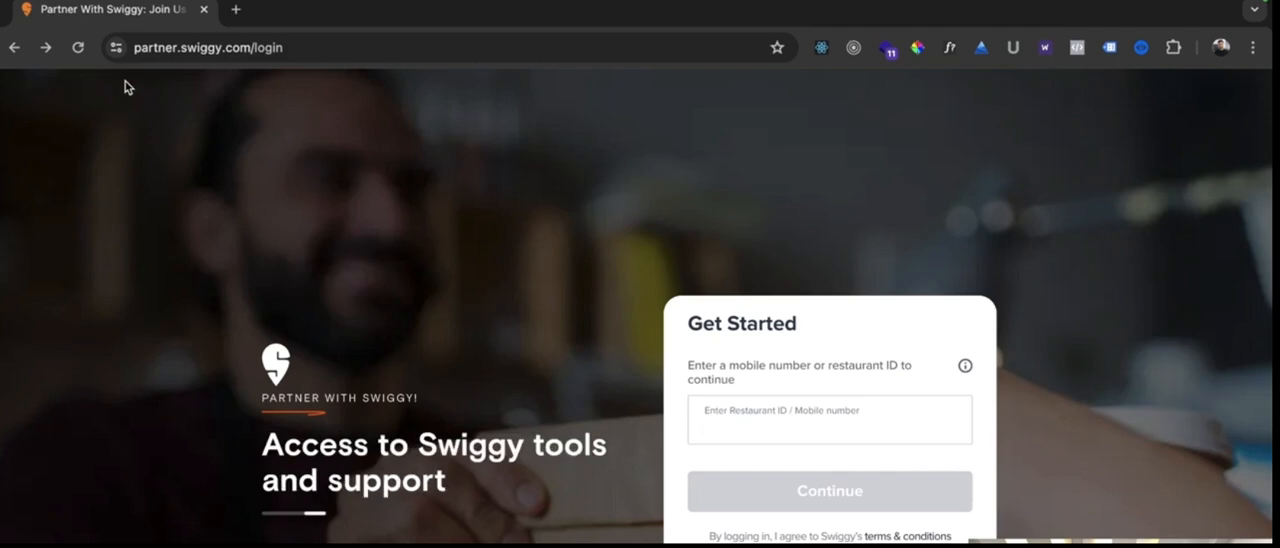
Start signing in on the partner.swiggy.com login page at the restaurant ID or mobile number entry.
{"action": "left_click", "coordinate": [136, 48]}
{"action": "left_click_drag", "start_coordinate": [159, 50], "coordinate": [257, 47]}
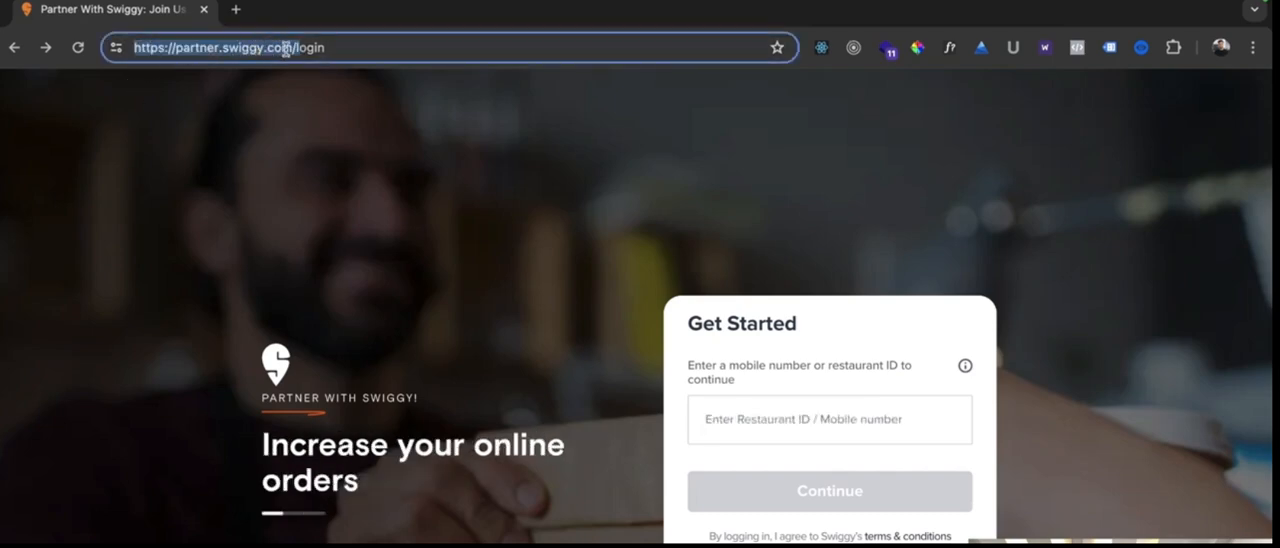
{"action": "left_click", "coordinate": [671, 401]}
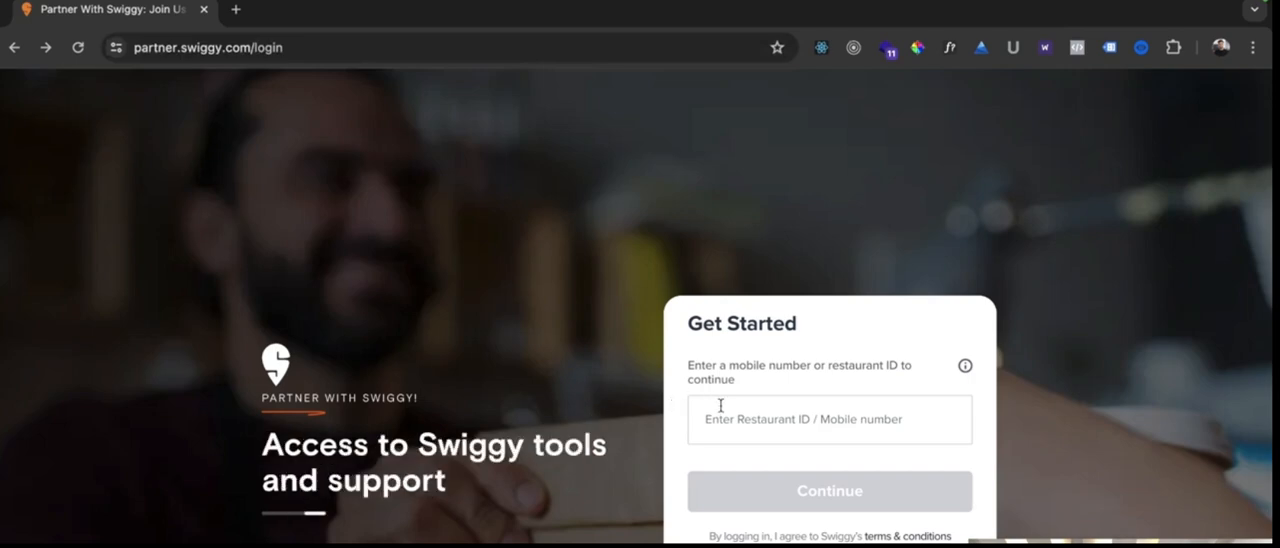
{"action": "left_click", "coordinate": [751, 420]}
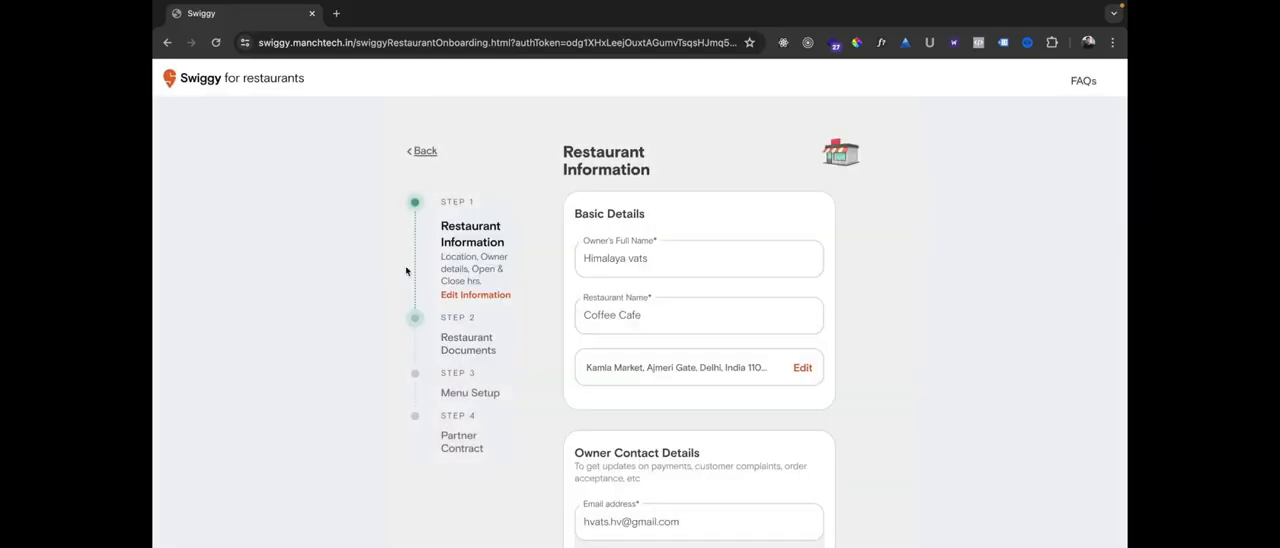
Review the Restaurant Information form, checking the owner's full name and the restaurant name in Basic Details.
{"action": "scroll", "coordinate": [352, 308], "scroll_direction": "down", "scroll_amount": 1}
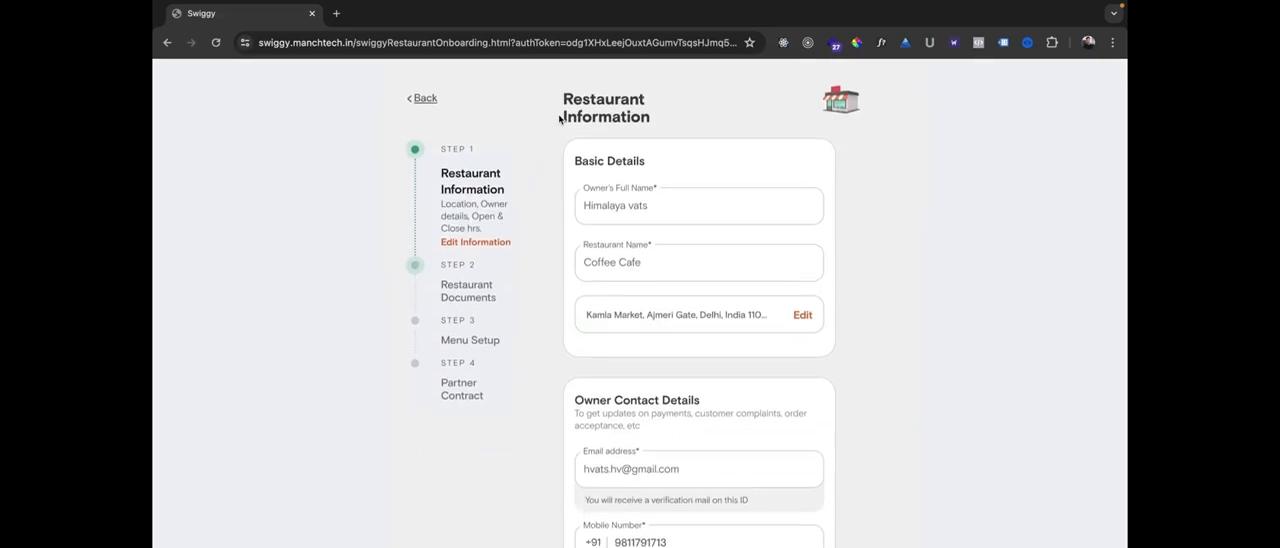
{"action": "scroll", "coordinate": [562, 119], "scroll_direction": "down", "scroll_amount": 7}
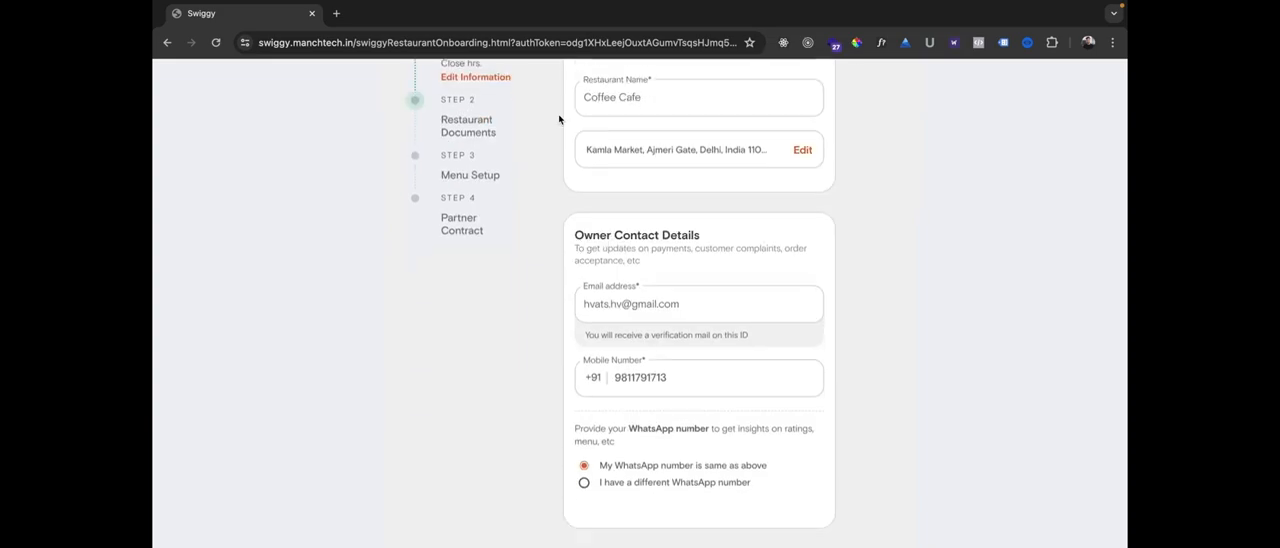
{"action": "scroll", "coordinate": [562, 119], "scroll_direction": "up", "scroll_amount": 8}
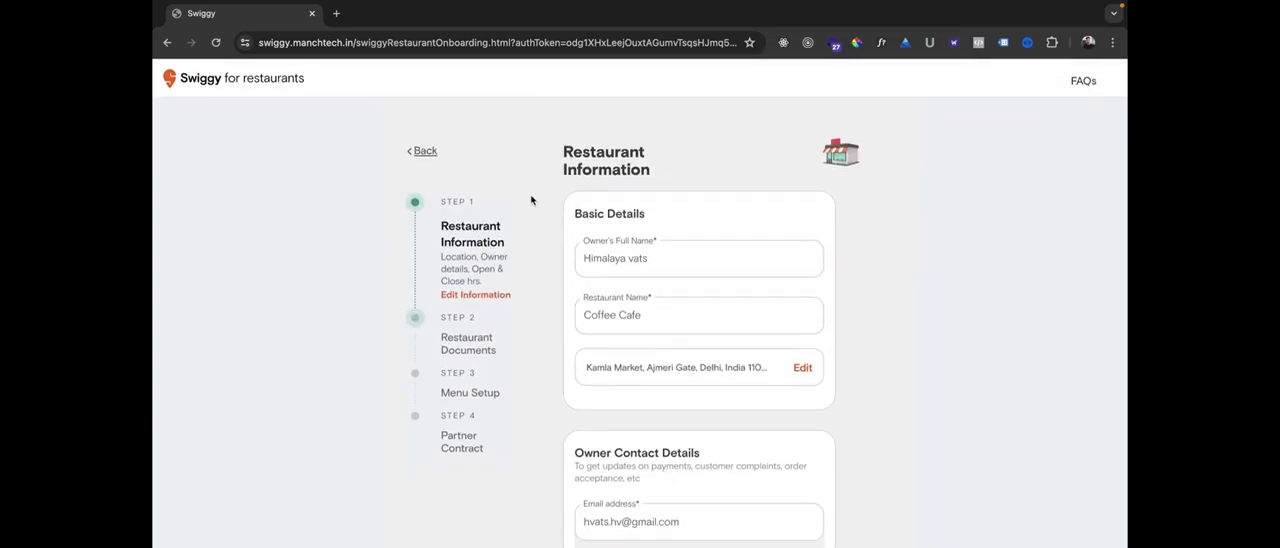
{"action": "scroll", "coordinate": [540, 190], "scroll_direction": "down", "scroll_amount": 1}
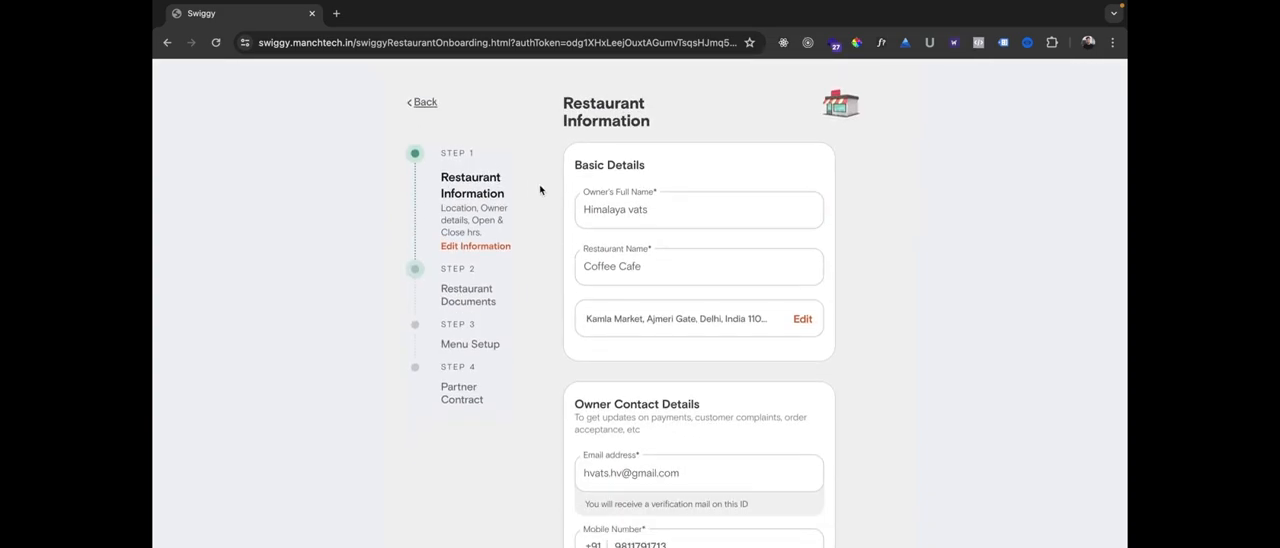
{"action": "left_click", "coordinate": [593, 207]}
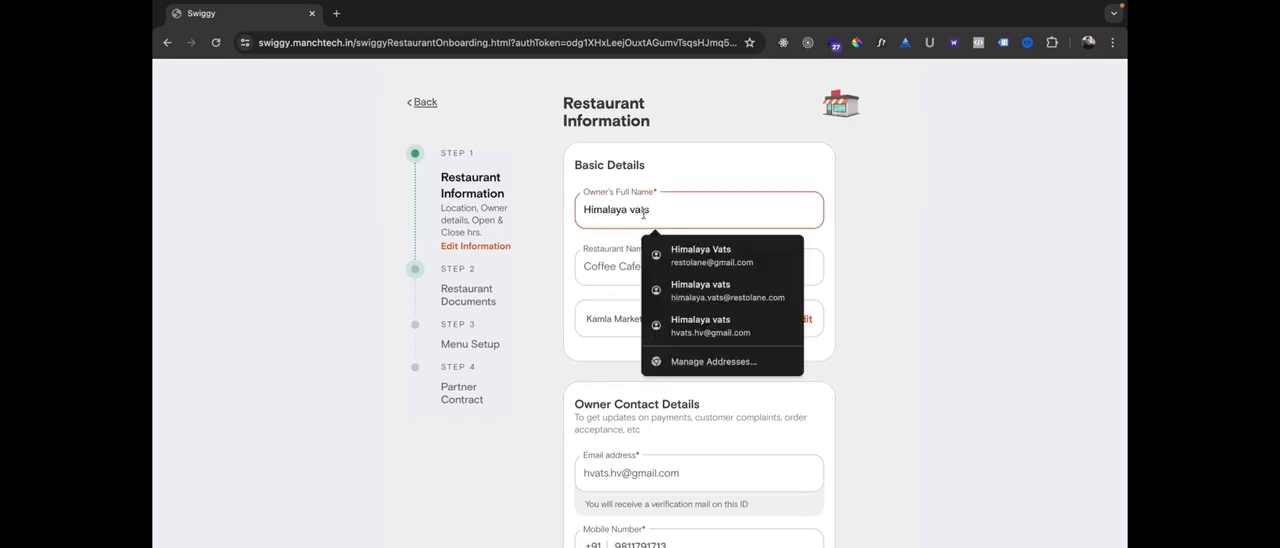
{"action": "left_click", "coordinate": [960, 203]}
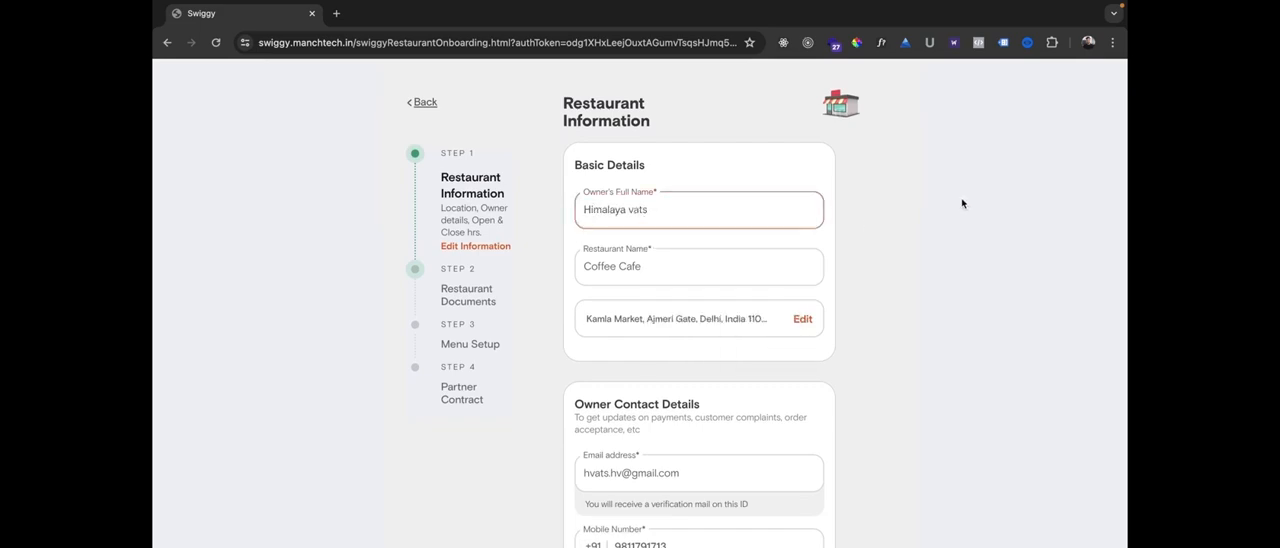
{"action": "left_click", "coordinate": [590, 267]}
{"action": "left_click", "coordinate": [680, 269]}
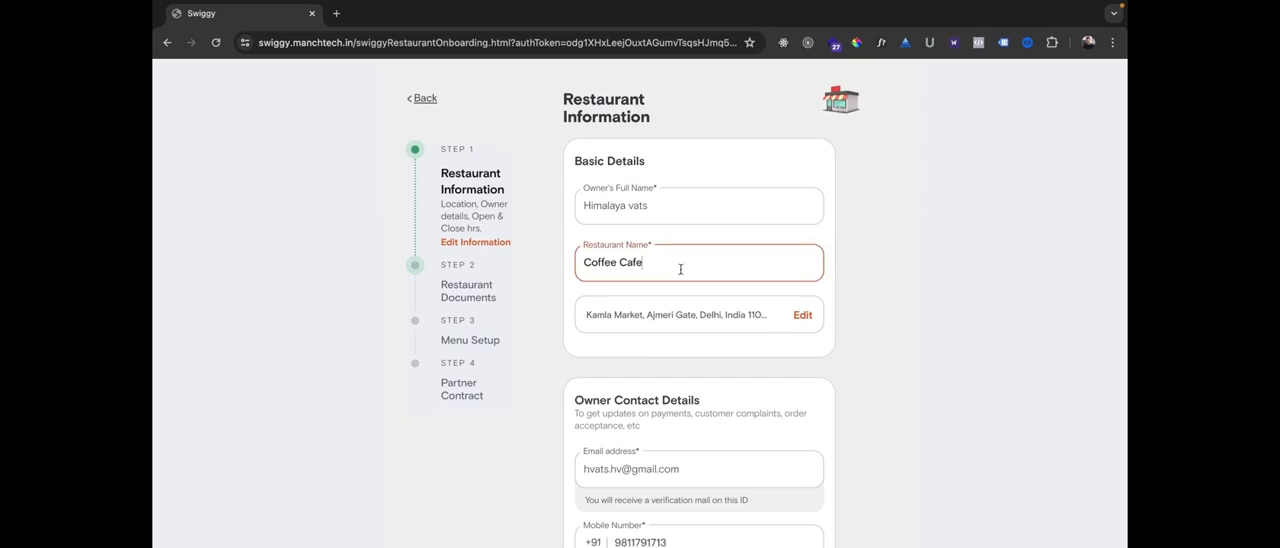
{"action": "scroll", "coordinate": [680, 270], "scroll_direction": "down", "scroll_amount": 2}
{"action": "scroll", "coordinate": [682, 265], "scroll_direction": "up", "scroll_amount": 2}
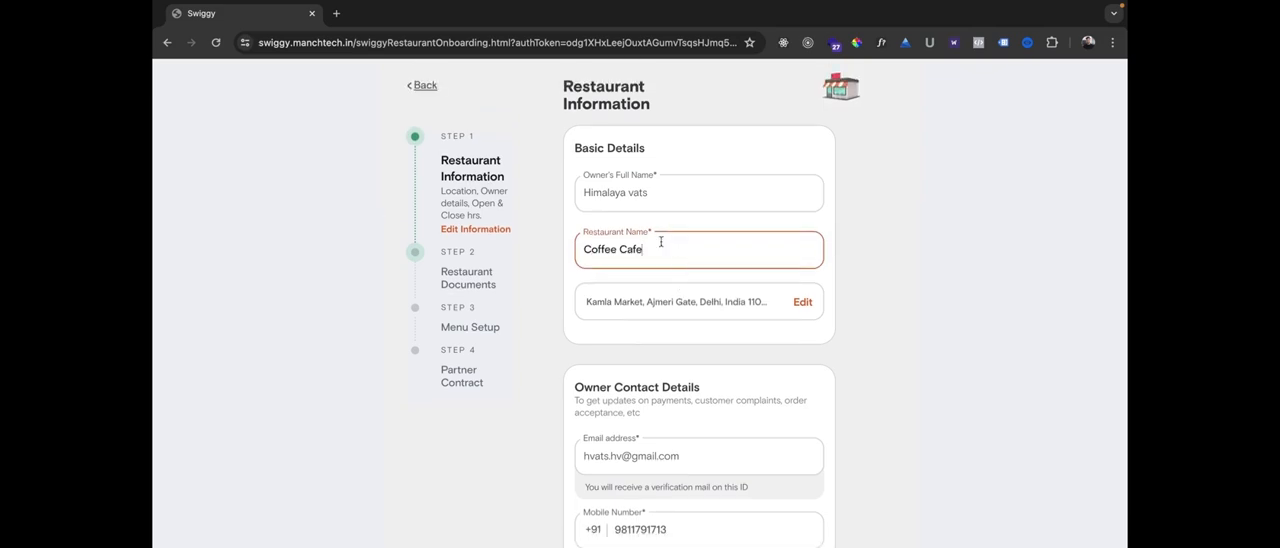
Edit the restaurant's location, confirm the pickup point on the map and save the address details.
{"action": "left_click", "coordinate": [802, 302]}
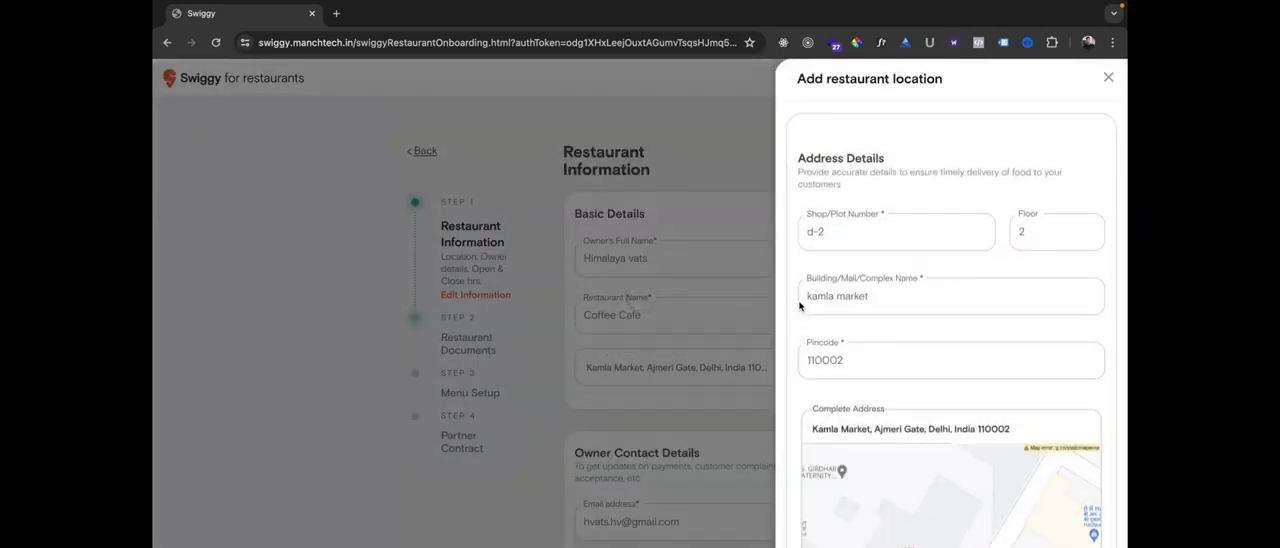
{"action": "scroll", "coordinate": [805, 289], "scroll_direction": "down", "scroll_amount": 2}
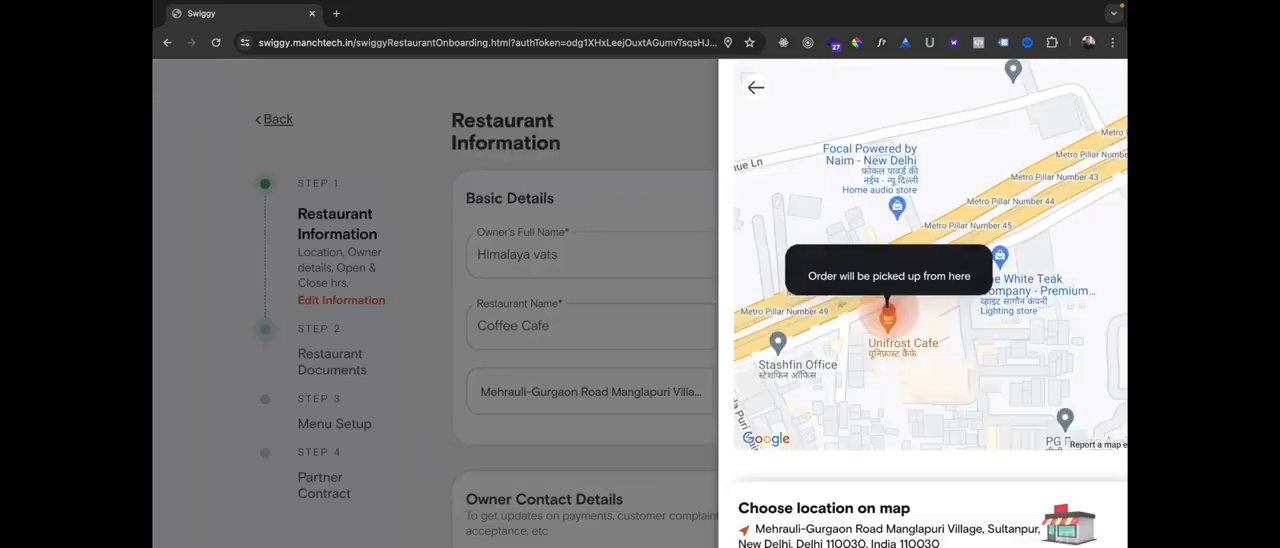
{"action": "scroll", "coordinate": [882, 478], "scroll_direction": "down", "scroll_amount": 2}
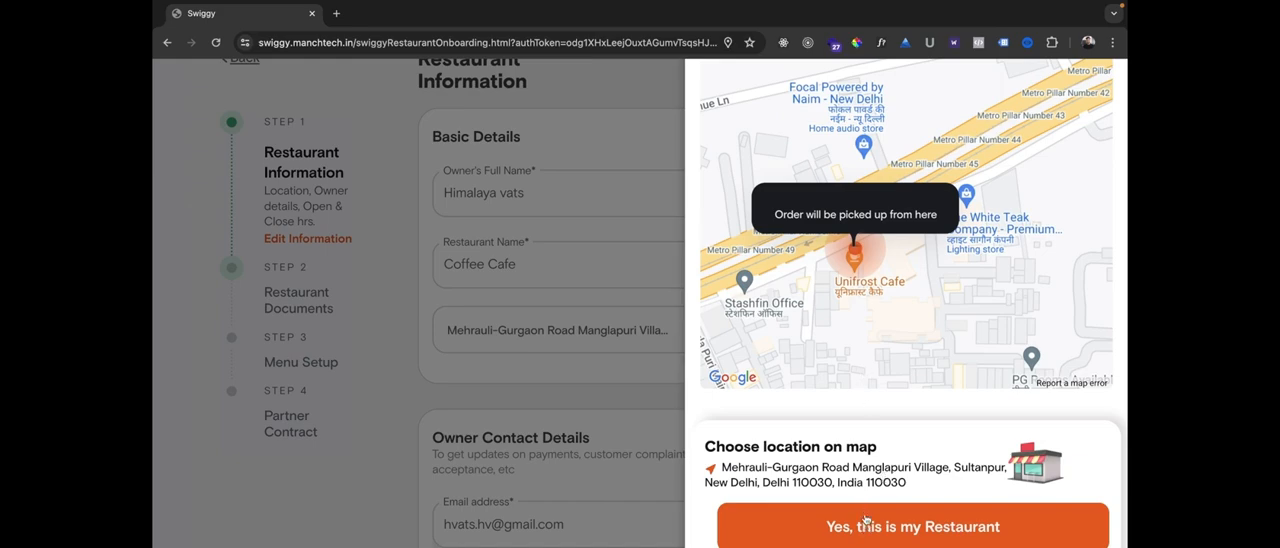
{"action": "left_click", "coordinate": [866, 519]}
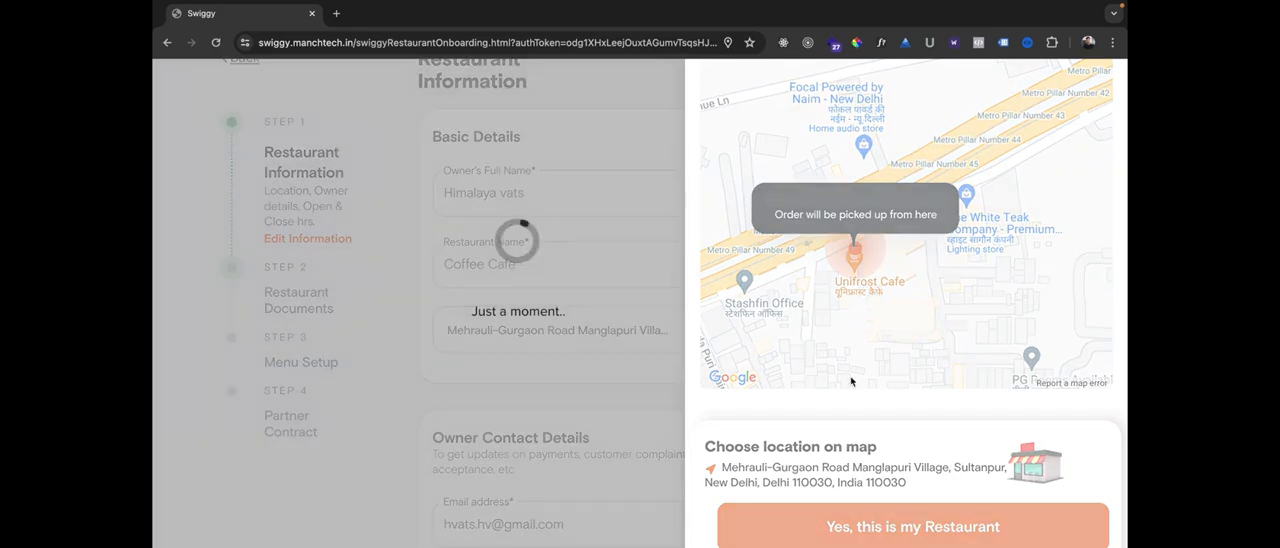
{"action": "scroll", "coordinate": [793, 289], "scroll_direction": "down", "scroll_amount": 3}
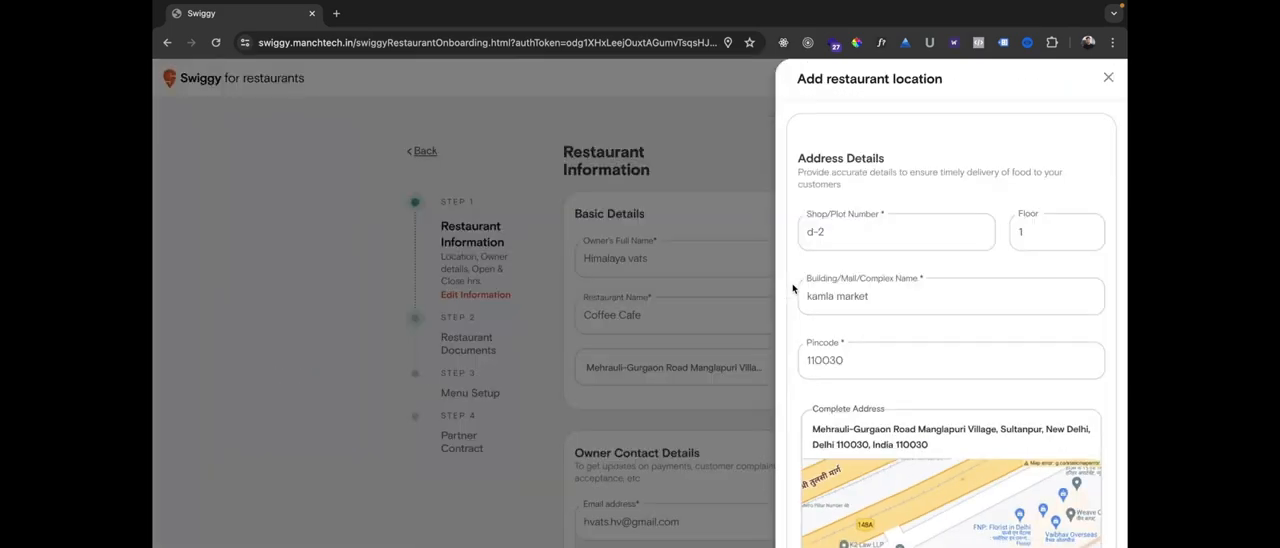
{"action": "scroll", "coordinate": [880, 394], "scroll_direction": "down", "scroll_amount": 5}
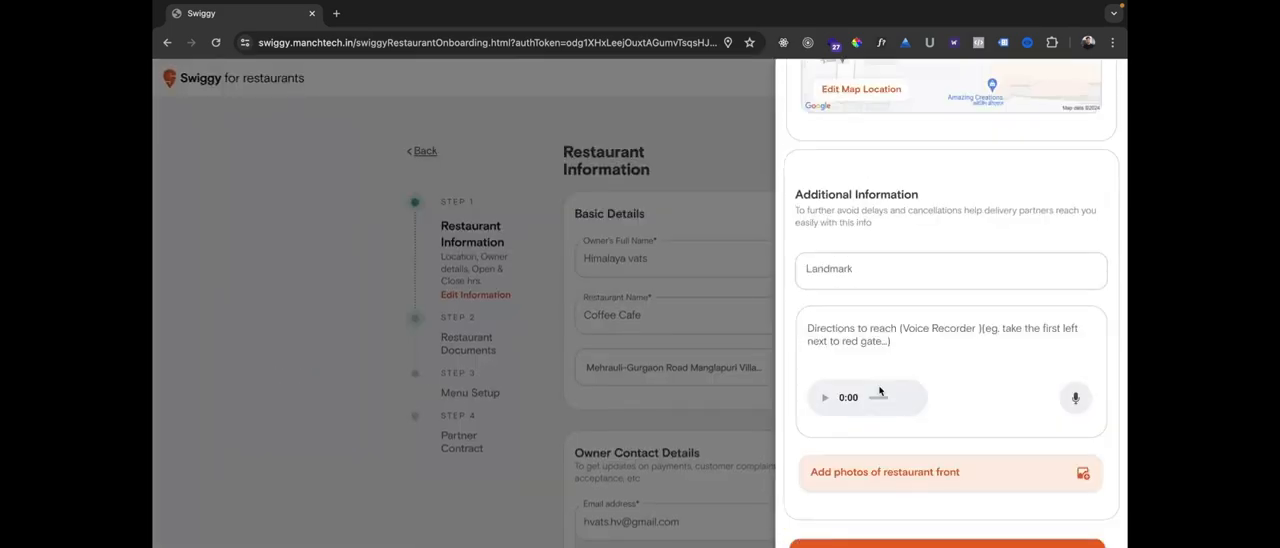
{"action": "left_click", "coordinate": [894, 540]}
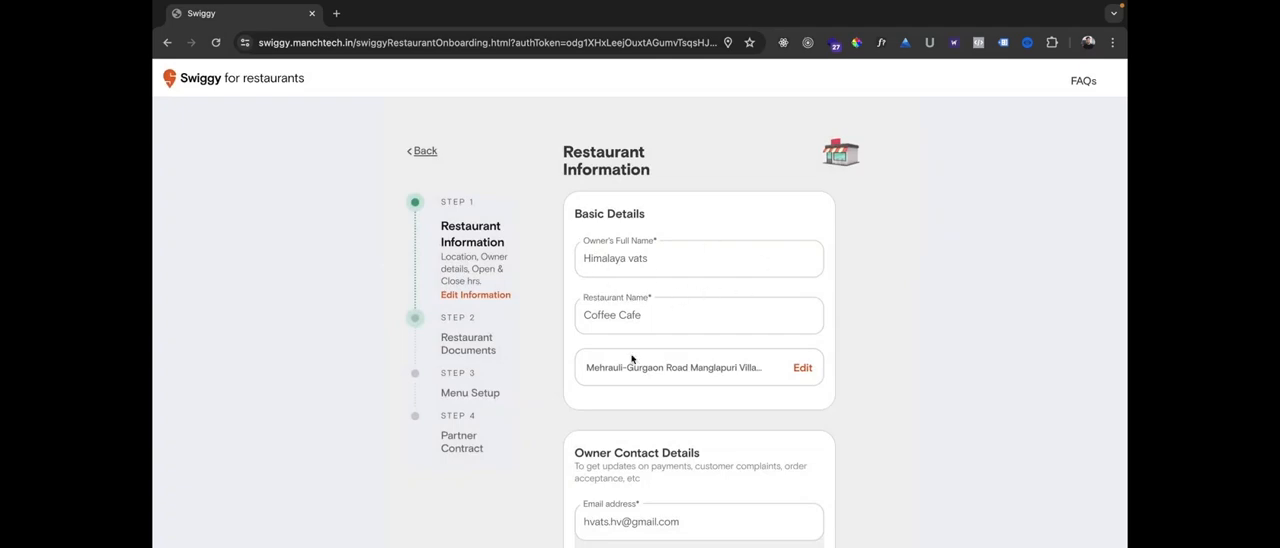
Check the owner's email and mobile number, view the different WhatsApp number option, and restore the same-number option.
{"action": "scroll", "coordinate": [632, 358], "scroll_direction": "down", "scroll_amount": 5}
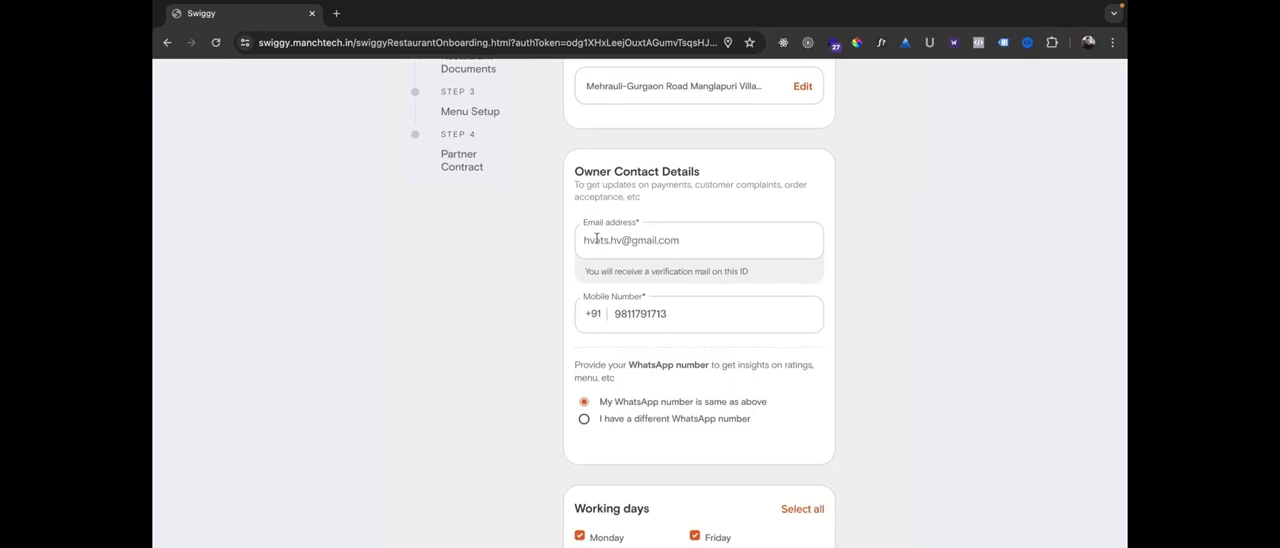
{"action": "left_click_drag", "start_coordinate": [596, 240], "coordinate": [646, 240]}
{"action": "left_click", "coordinate": [479, 286]}
{"action": "left_click_drag", "start_coordinate": [617, 313], "coordinate": [667, 313]}
{"action": "left_click", "coordinate": [522, 318]}
{"action": "scroll", "coordinate": [522, 318], "scroll_direction": "down", "scroll_amount": 3}
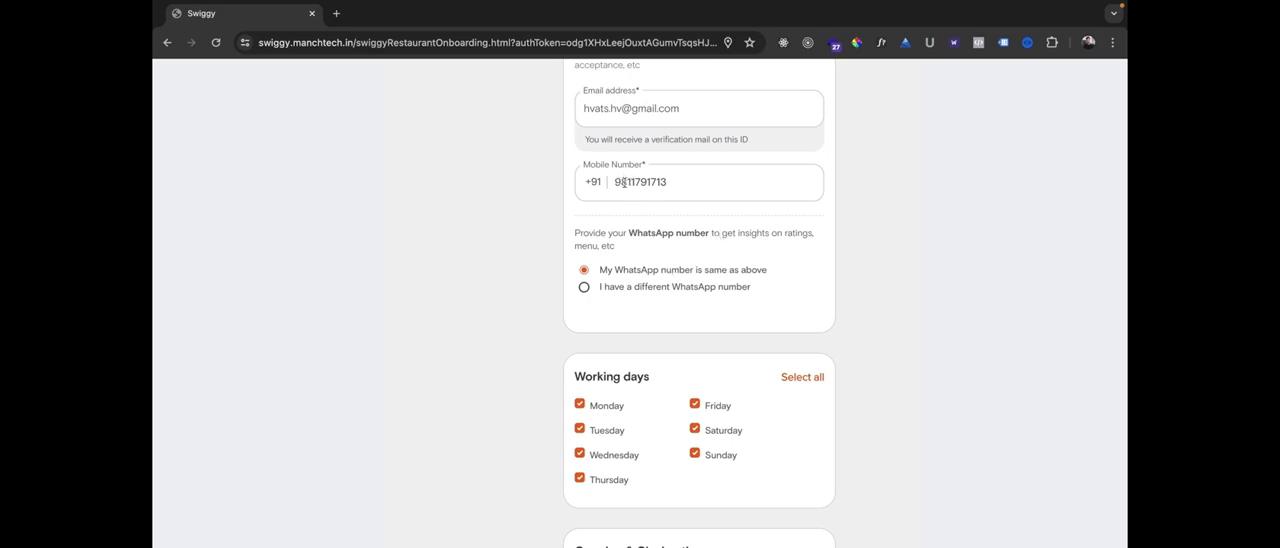
{"action": "left_click", "coordinate": [584, 290]}
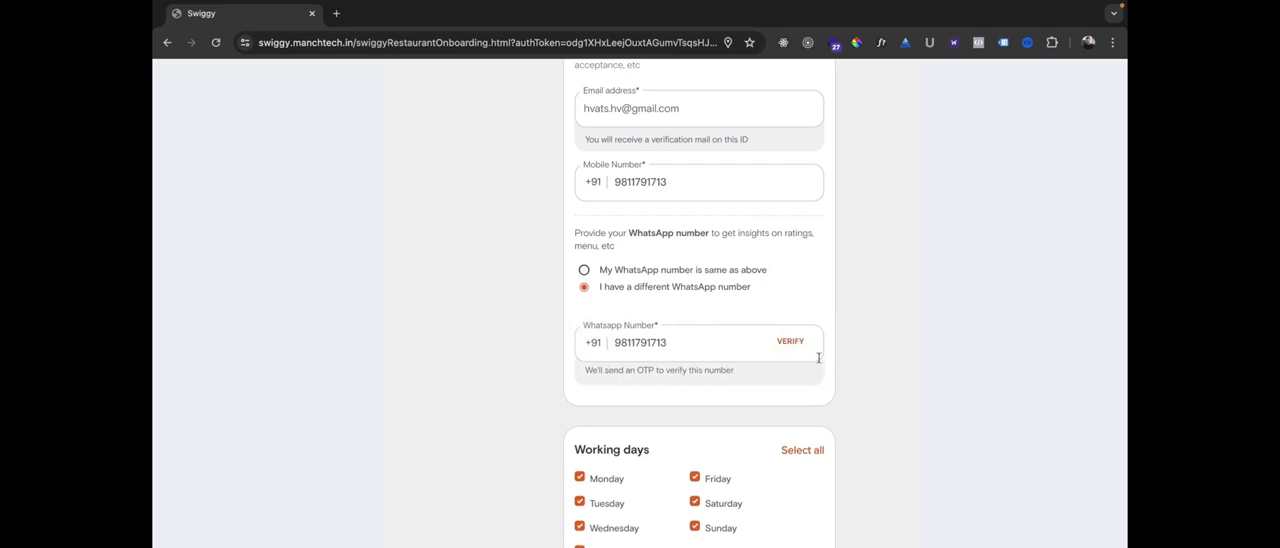
{"action": "left_click", "coordinate": [584, 270]}
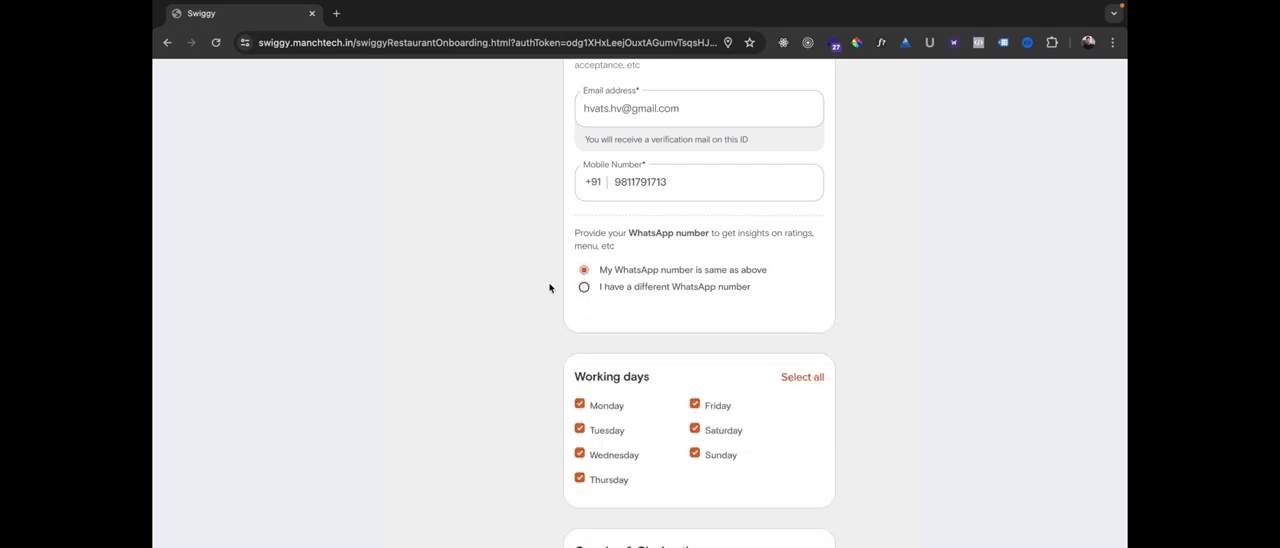
Try deselecting Monday to Thursday, reselect all working days, and toggle Sunday off and back on.
{"action": "scroll", "coordinate": [556, 310], "scroll_direction": "down", "scroll_amount": 1}
{"action": "scroll", "coordinate": [522, 340], "scroll_direction": "down", "scroll_amount": 1}
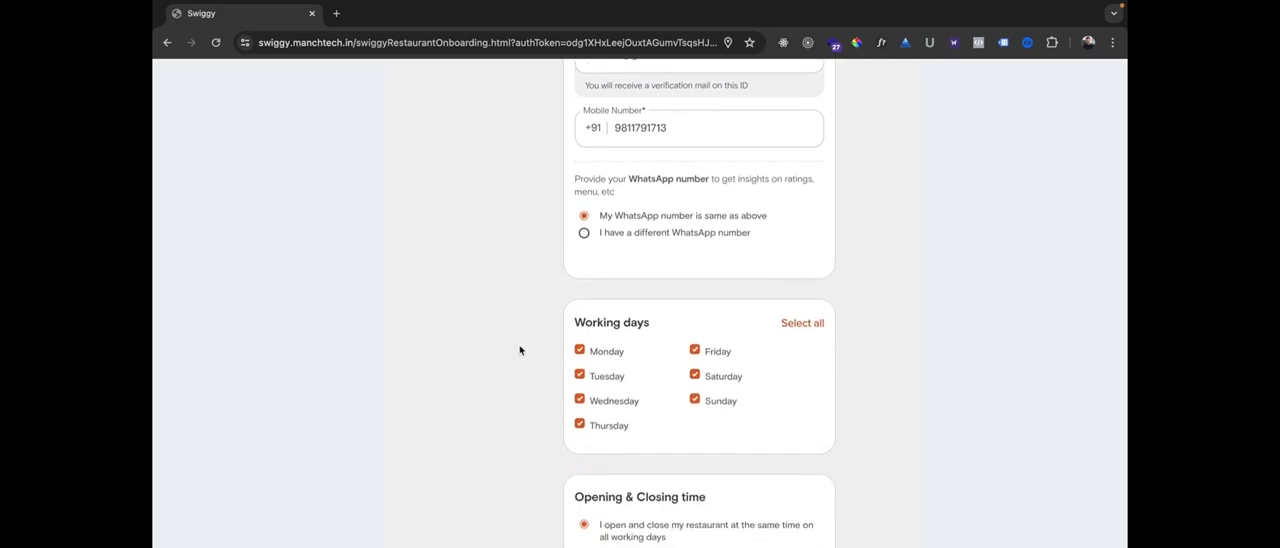
{"action": "scroll", "coordinate": [520, 350], "scroll_direction": "down", "scroll_amount": 1}
{"action": "scroll", "coordinate": [520, 350], "scroll_direction": "up", "scroll_amount": 1}
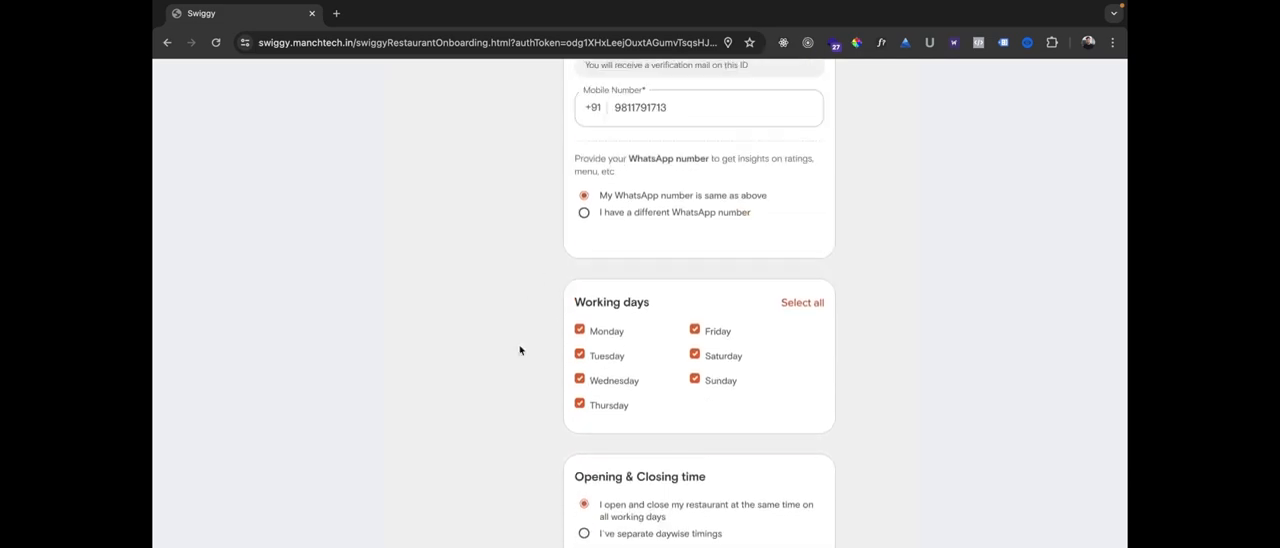
{"action": "scroll", "coordinate": [520, 350], "scroll_direction": "down", "scroll_amount": 1}
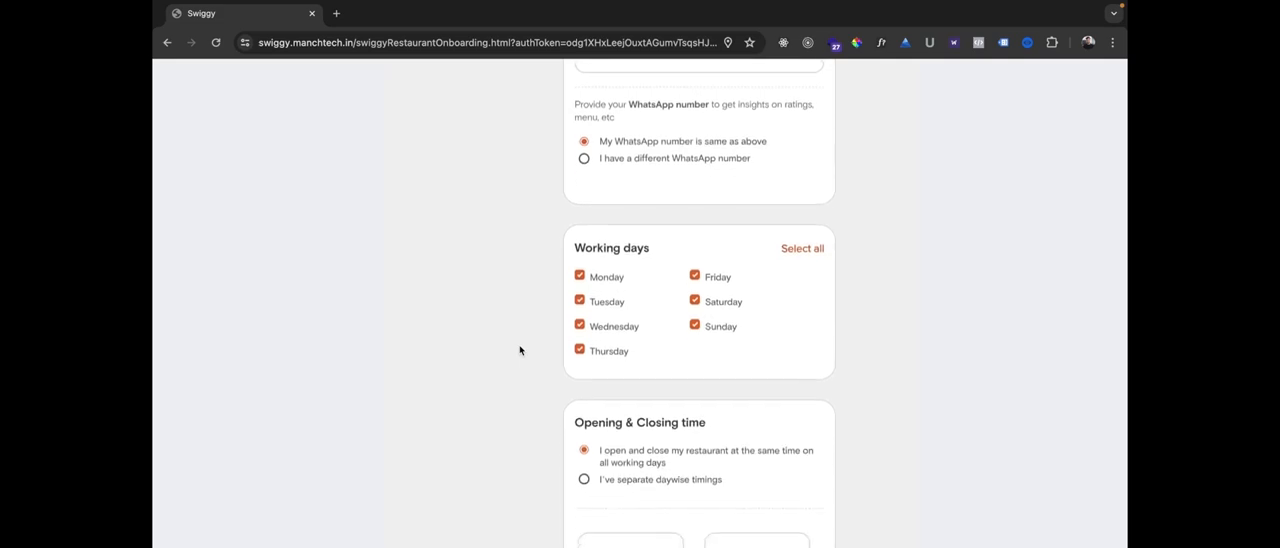
{"action": "left_click", "coordinate": [579, 276]}
{"action": "left_click", "coordinate": [579, 300]}
{"action": "left_click", "coordinate": [579, 325]}
{"action": "left_click", "coordinate": [579, 349]}
{"action": "left_click", "coordinate": [787, 250]}
{"action": "left_click", "coordinate": [694, 327]}
{"action": "left_click", "coordinate": [695, 327]}
{"action": "scroll", "coordinate": [589, 345], "scroll_direction": "down", "scroll_amount": 3}
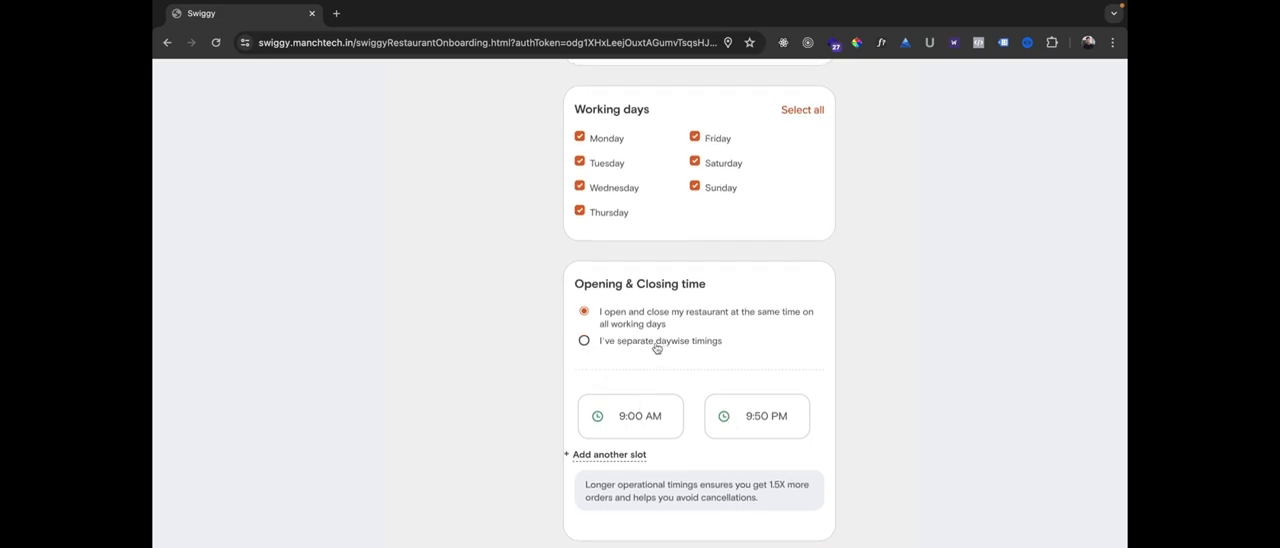
View the separate daywise timings form, close it, and restore the same opening and closing time for all working days.
{"action": "left_click", "coordinate": [584, 341]}
{"action": "scroll", "coordinate": [837, 421], "scroll_direction": "down", "scroll_amount": 7}
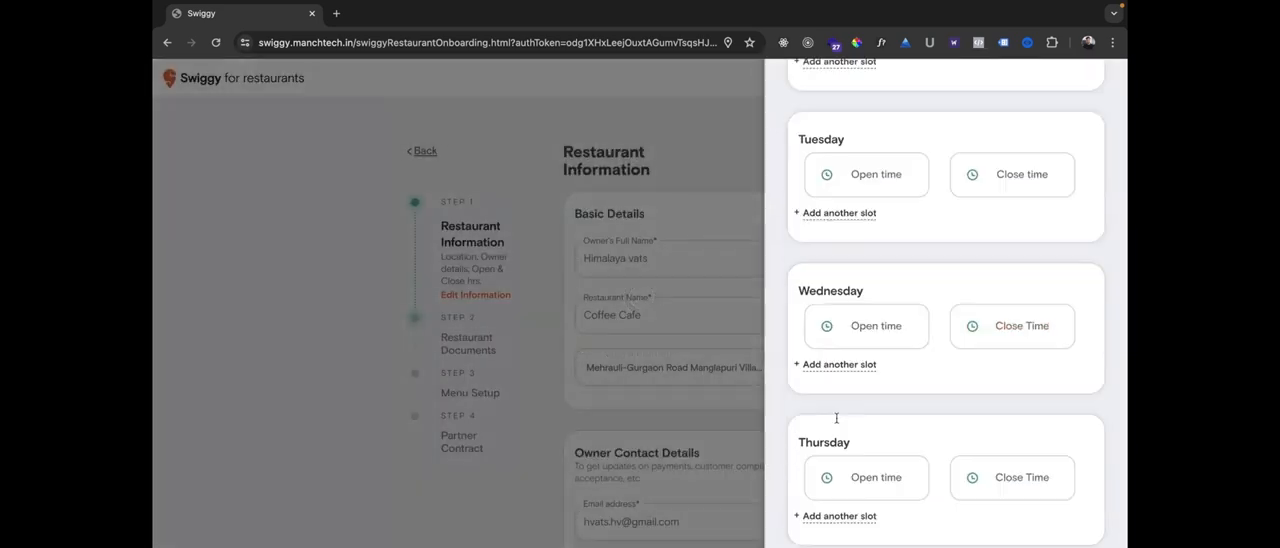
{"action": "scroll", "coordinate": [837, 422], "scroll_direction": "up", "scroll_amount": 7}
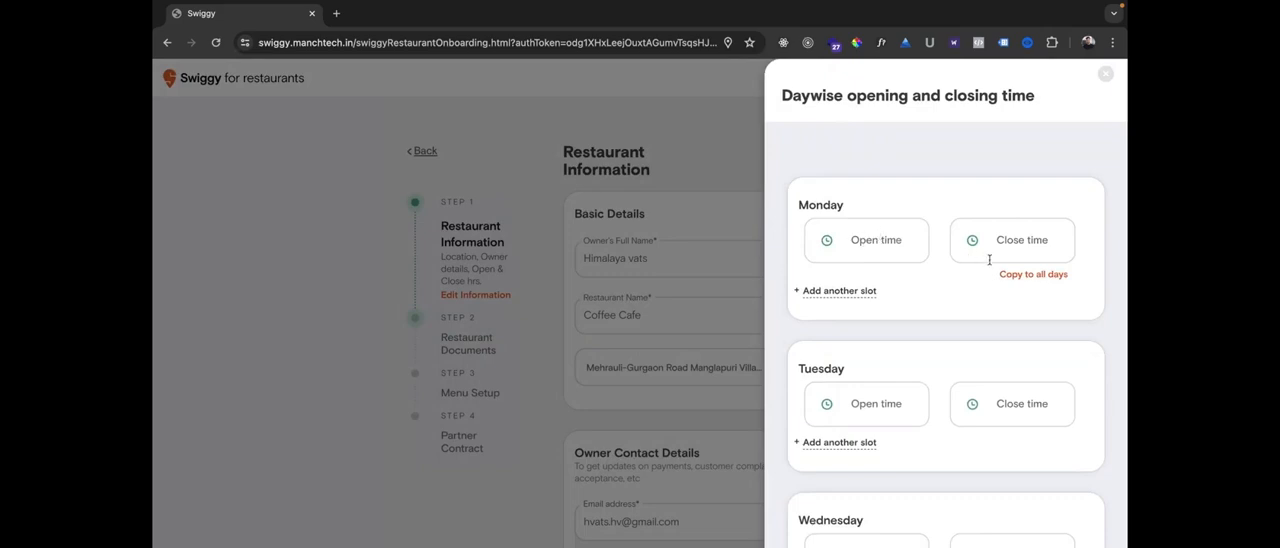
{"action": "scroll", "coordinate": [911, 266], "scroll_direction": "down", "scroll_amount": 2}
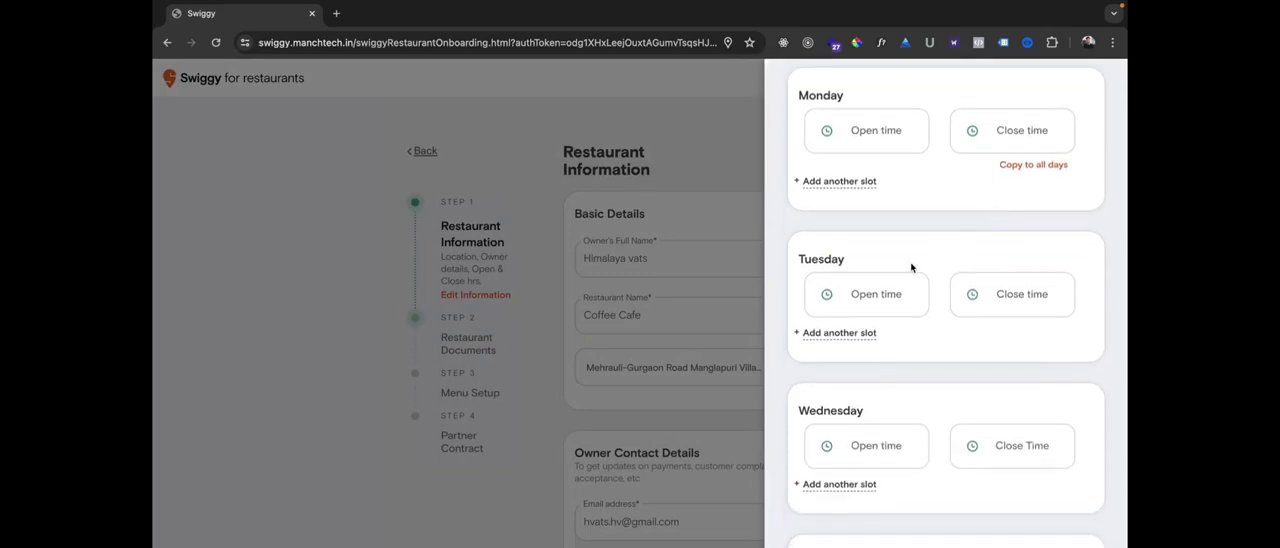
{"action": "scroll", "coordinate": [936, 315], "scroll_direction": "up", "scroll_amount": 2}
{"action": "left_click", "coordinate": [1103, 76]}
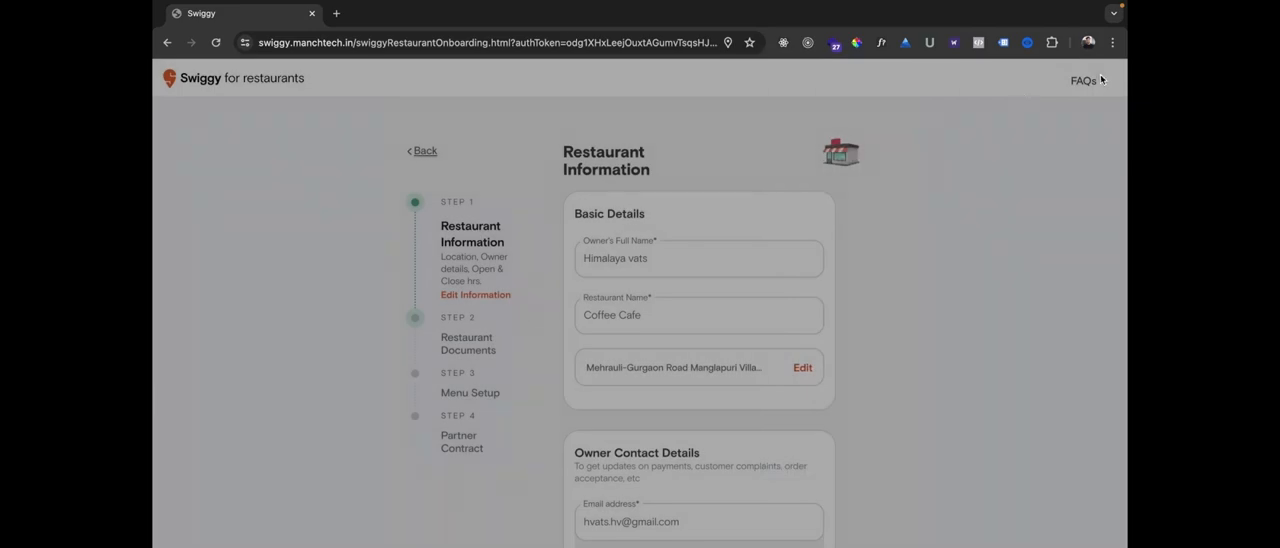
{"action": "scroll", "coordinate": [615, 372], "scroll_direction": "down", "scroll_amount": 10}
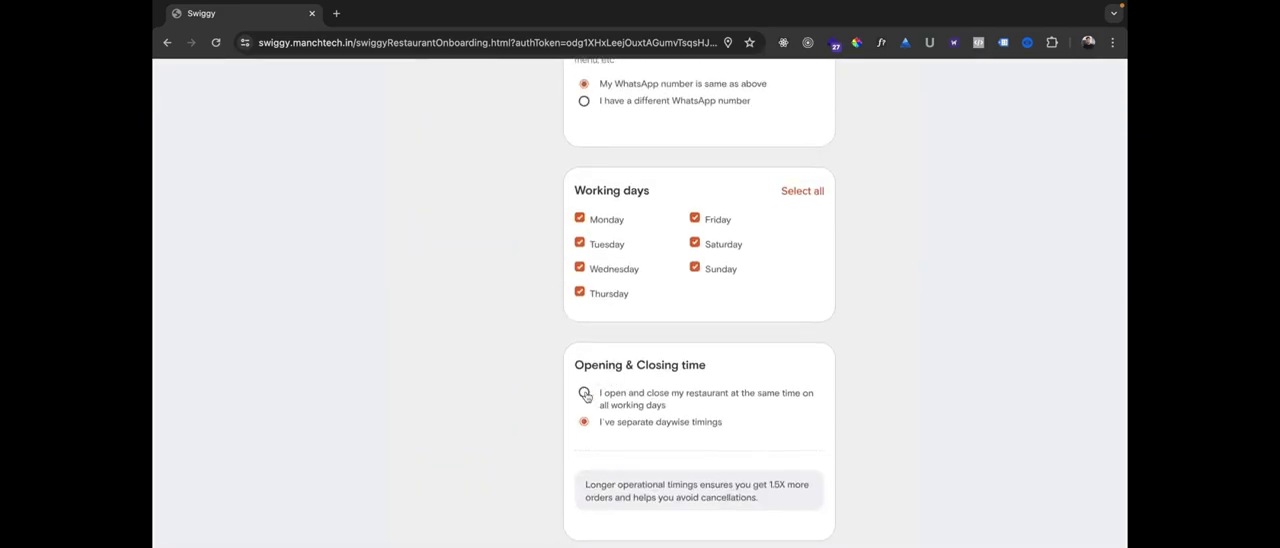
{"action": "left_click", "coordinate": [584, 391]}
Pick 7 as the hour of the restaurant's opening time, switching between the AM and PM options.
{"action": "scroll", "coordinate": [569, 412], "scroll_direction": "down", "scroll_amount": 1}
{"action": "left_click", "coordinate": [582, 412]}
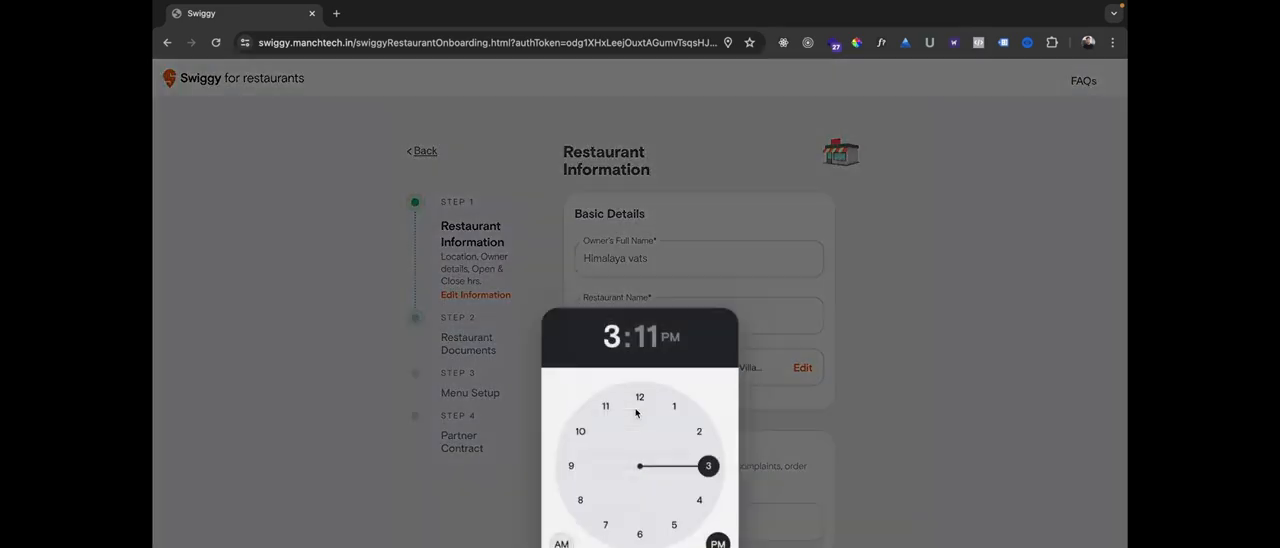
{"action": "left_click", "coordinate": [562, 541]}
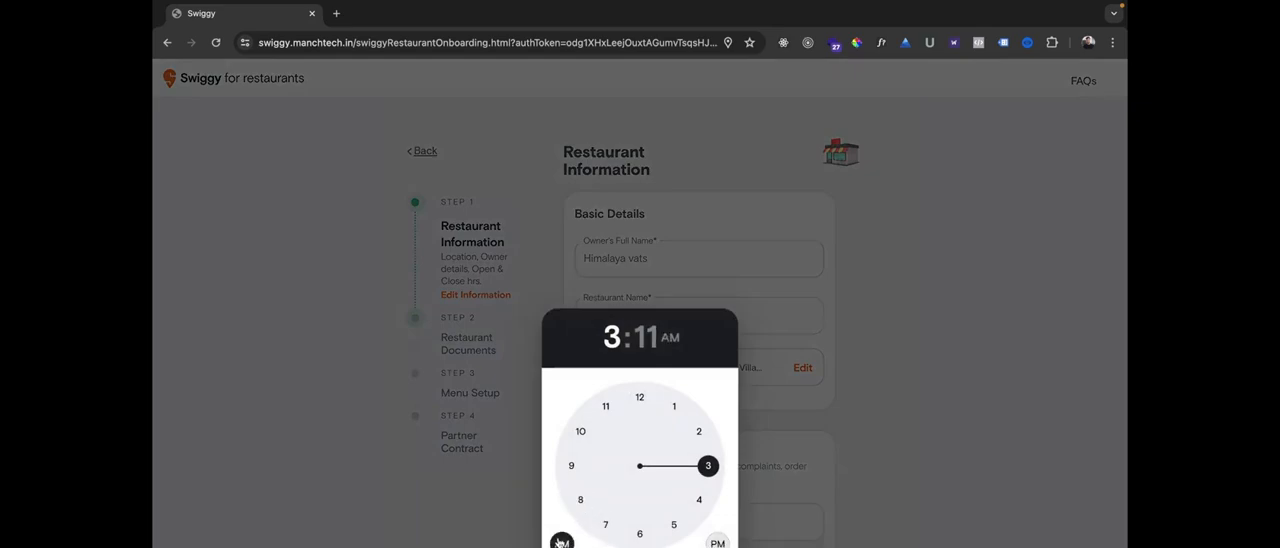
{"action": "left_click", "coordinate": [605, 524]}
{"action": "left_click", "coordinate": [717, 547]}
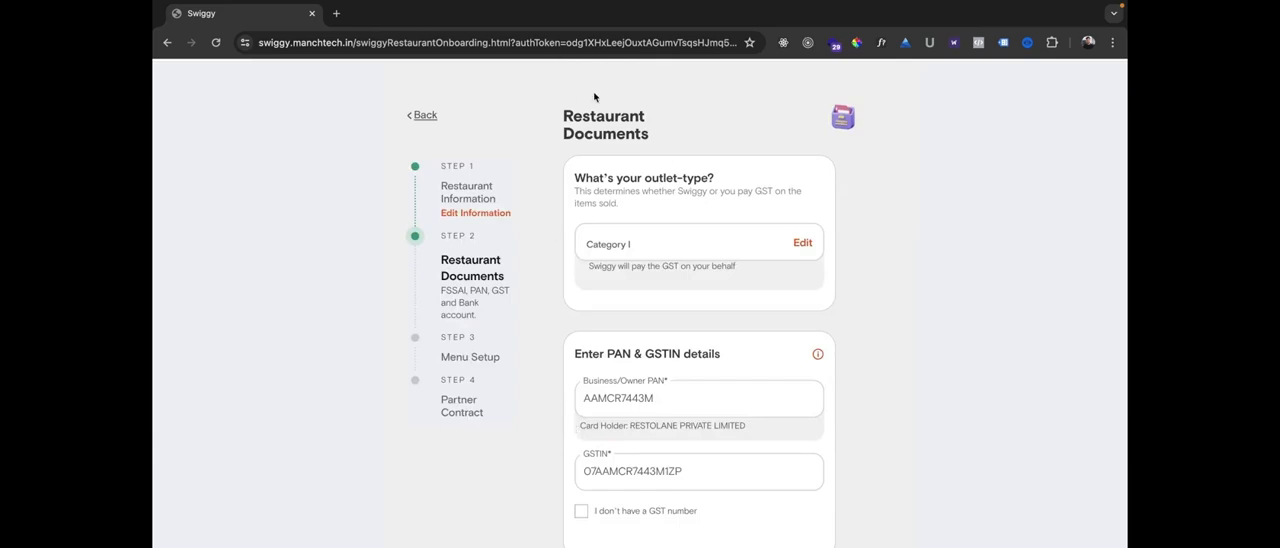
Open the outlet-type options, read the GST payment terms for Categories I, II and III, and close them.
{"action": "left_click", "coordinate": [800, 243]}
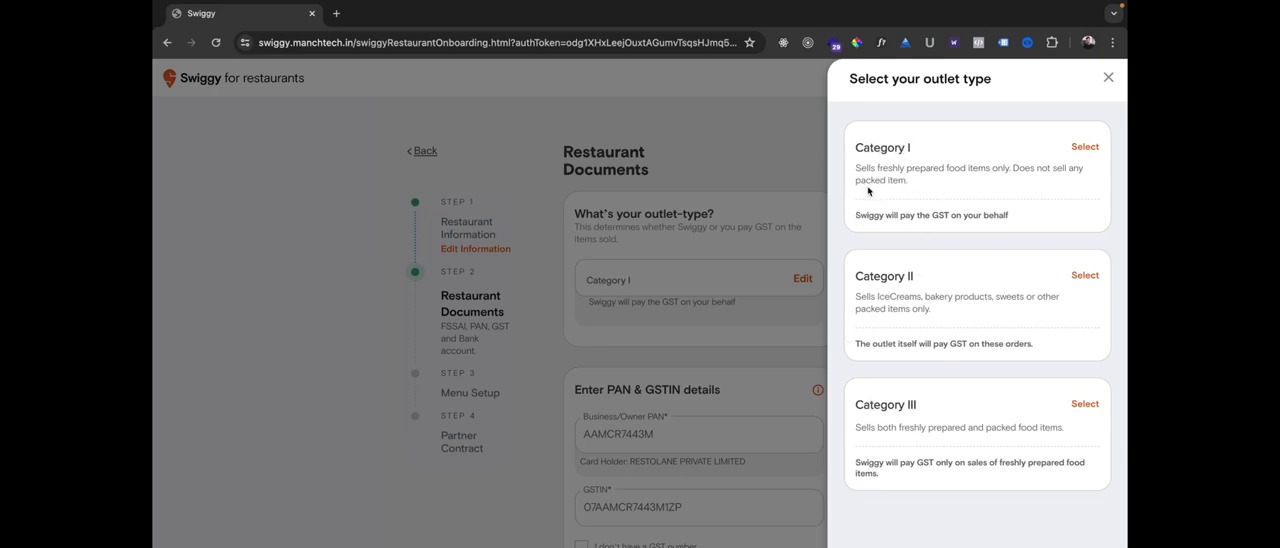
{"action": "left_click_drag", "start_coordinate": [861, 215], "coordinate": [911, 215]}
{"action": "left_click_drag", "start_coordinate": [964, 218], "coordinate": [997, 222]}
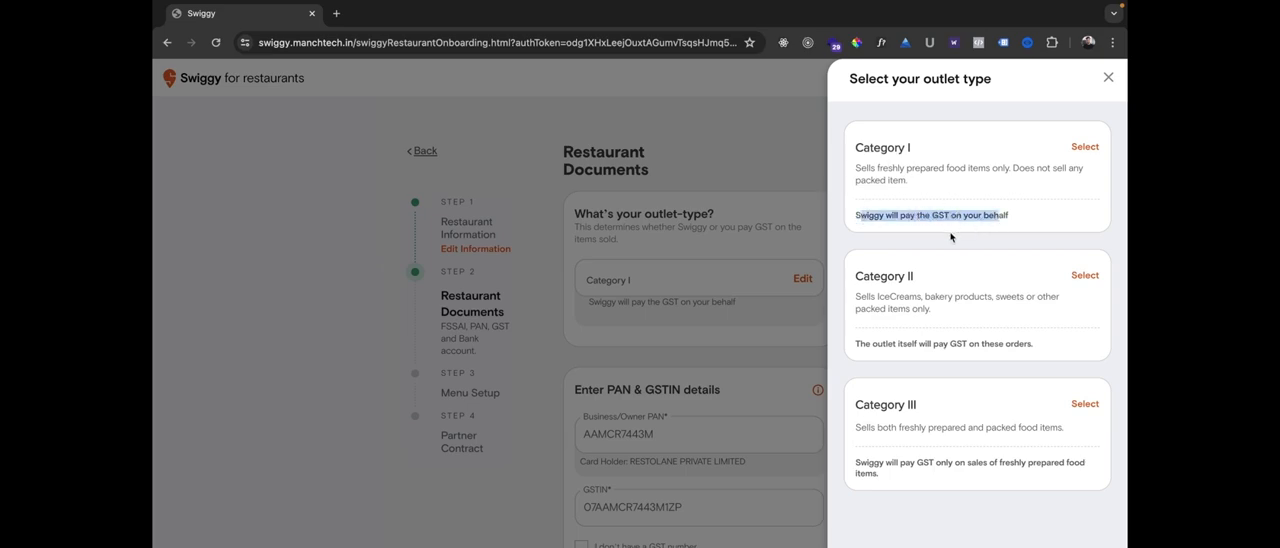
{"action": "scroll", "coordinate": [951, 237], "scroll_direction": "down", "scroll_amount": 1}
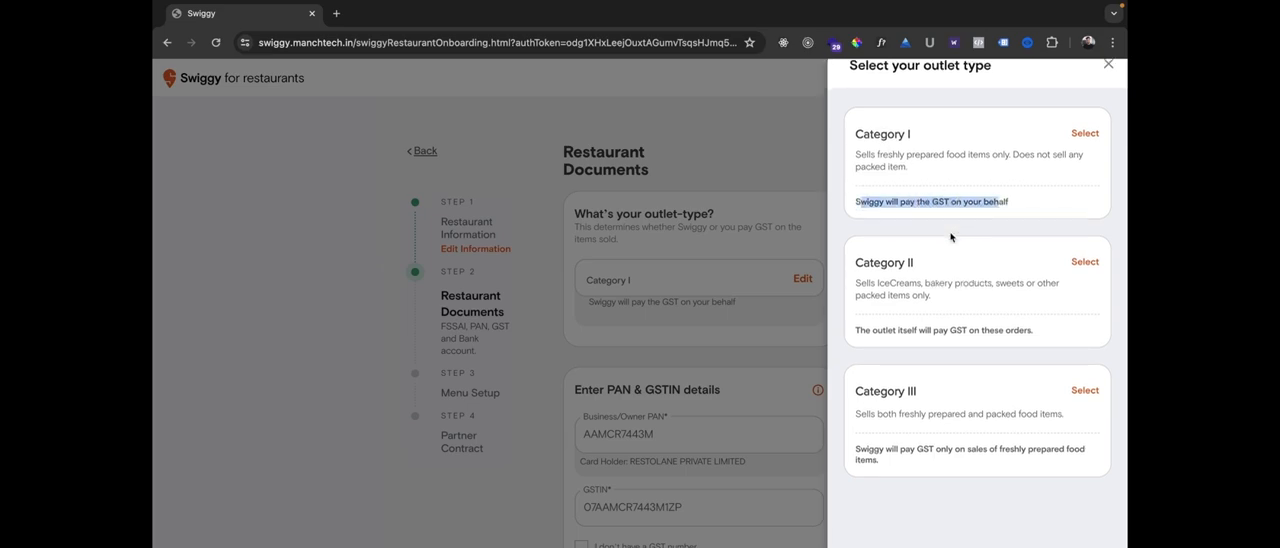
{"action": "left_click", "coordinate": [865, 330]}
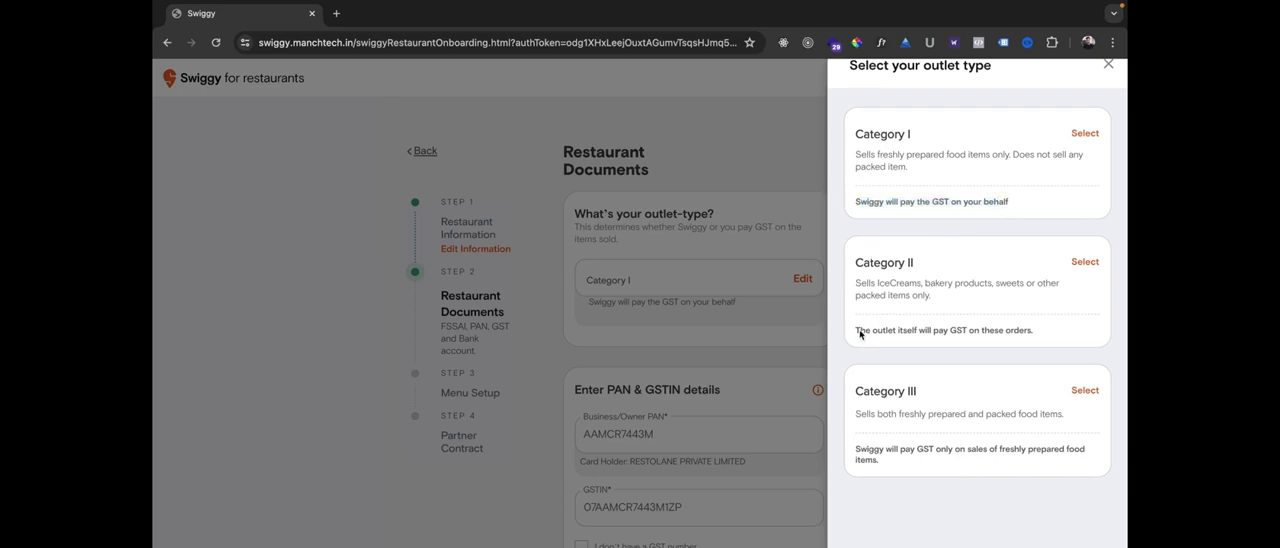
{"action": "left_click_drag", "start_coordinate": [860, 331], "coordinate": [1000, 339]}
{"action": "left_click", "coordinate": [928, 333]}
{"action": "left_click", "coordinate": [1000, 339]}
{"action": "scroll", "coordinate": [951, 336], "scroll_direction": "down", "scroll_amount": 1}
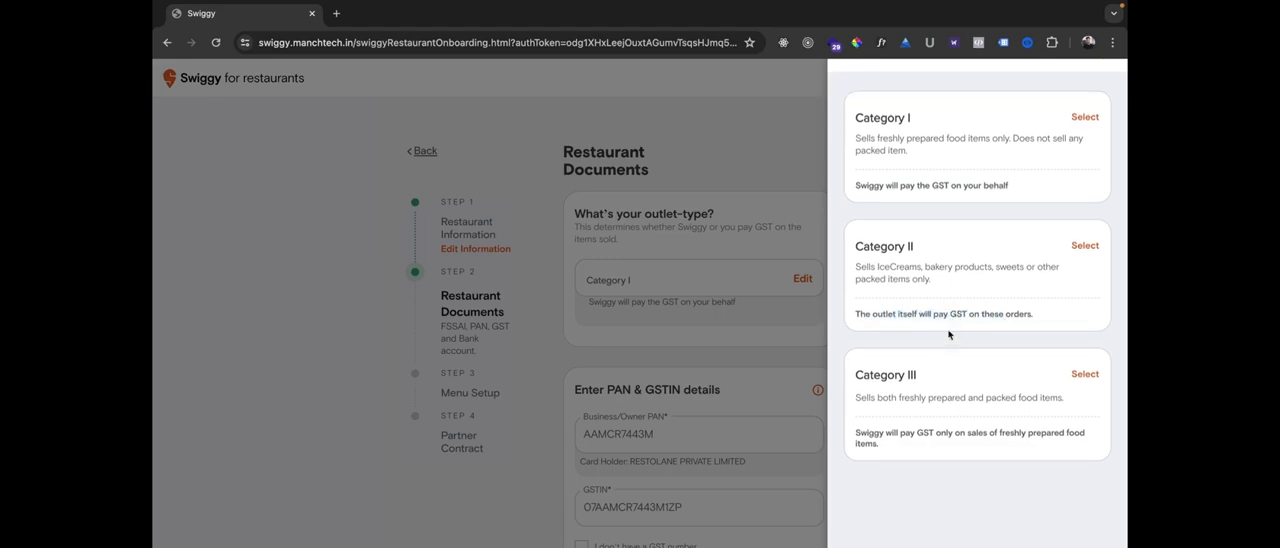
{"action": "left_click_drag", "start_coordinate": [864, 377], "coordinate": [1076, 379]}
{"action": "left_click", "coordinate": [889, 390]}
{"action": "left_click", "coordinate": [794, 266]}
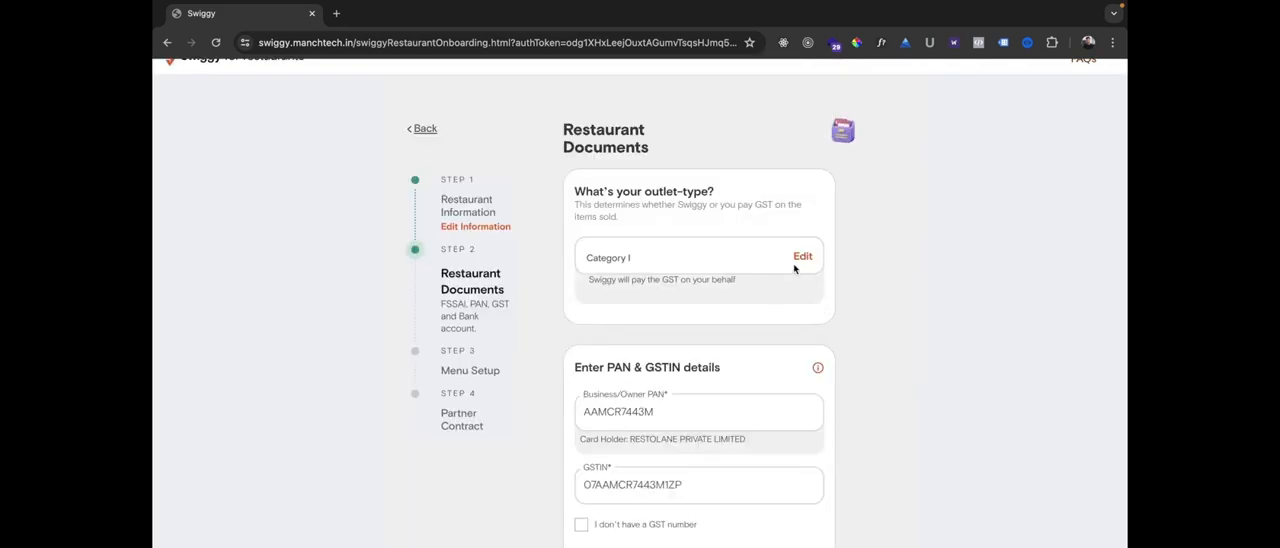
Reopen the outlet-type options and keep Category I as the restaurant's outlet type.
{"action": "left_click", "coordinate": [798, 261]}
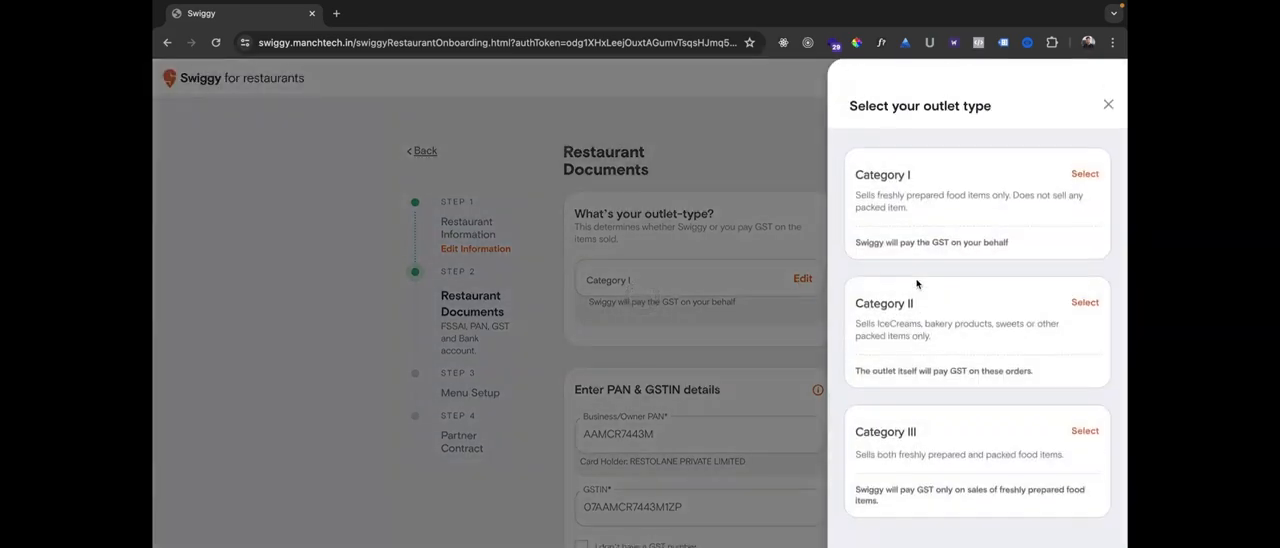
{"action": "left_click", "coordinate": [919, 217]}
{"action": "scroll", "coordinate": [599, 239], "scroll_direction": "down", "scroll_amount": 2}
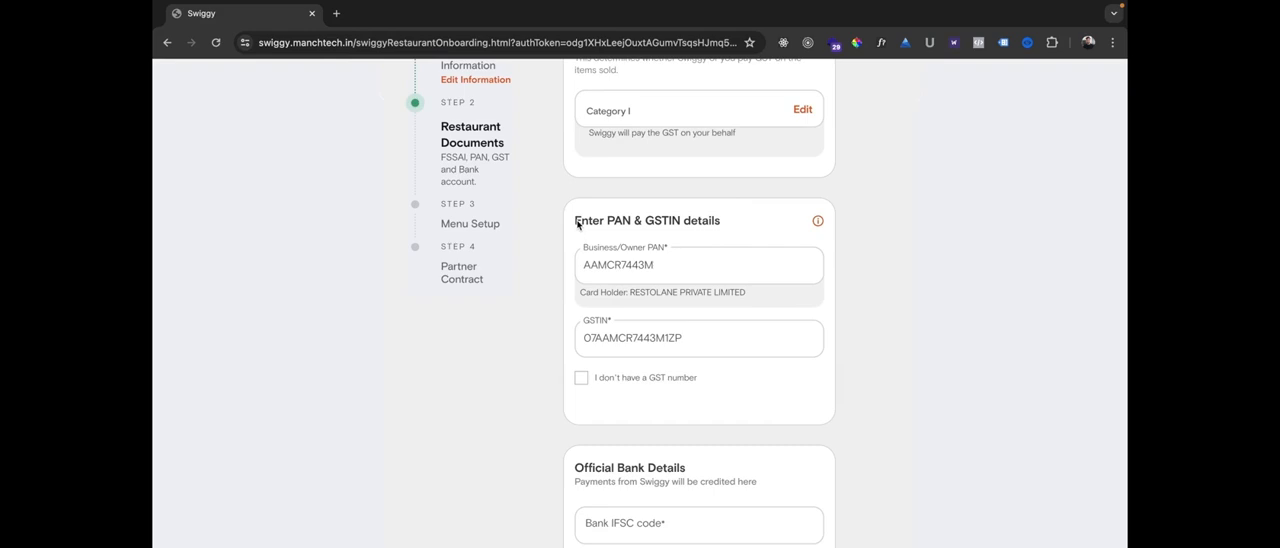
Examine the PAN and GSTIN details, the bank fields and the FSSAI certificate requirements on the Restaurant Documents page.
{"action": "left_click_drag", "start_coordinate": [577, 225], "coordinate": [700, 227]}
{"action": "left_click", "coordinate": [549, 255]}
{"action": "scroll", "coordinate": [580, 268], "scroll_direction": "down", "scroll_amount": 1}
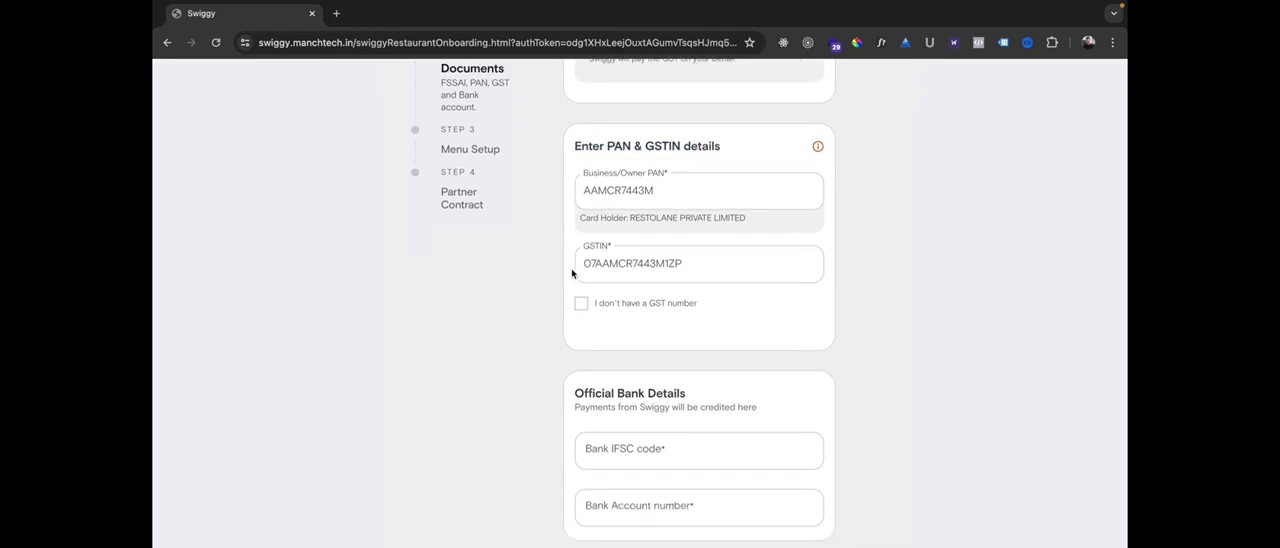
{"action": "scroll", "coordinate": [575, 274], "scroll_direction": "up", "scroll_amount": 1}
{"action": "scroll", "coordinate": [560, 290], "scroll_direction": "down", "scroll_amount": 3}
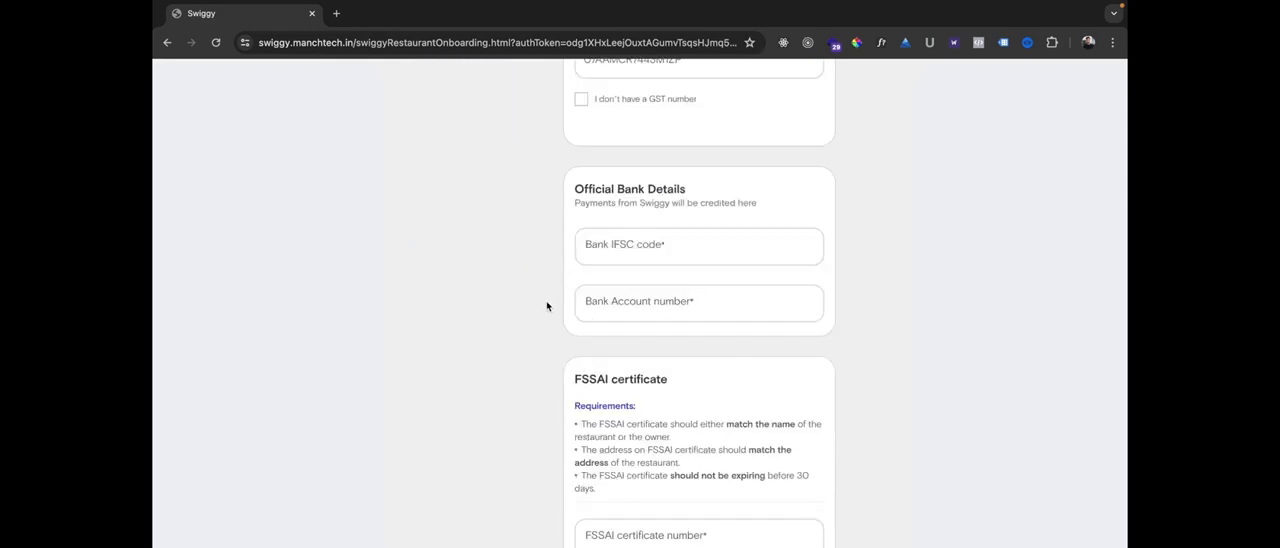
{"action": "scroll", "coordinate": [547, 306], "scroll_direction": "down", "scroll_amount": 2}
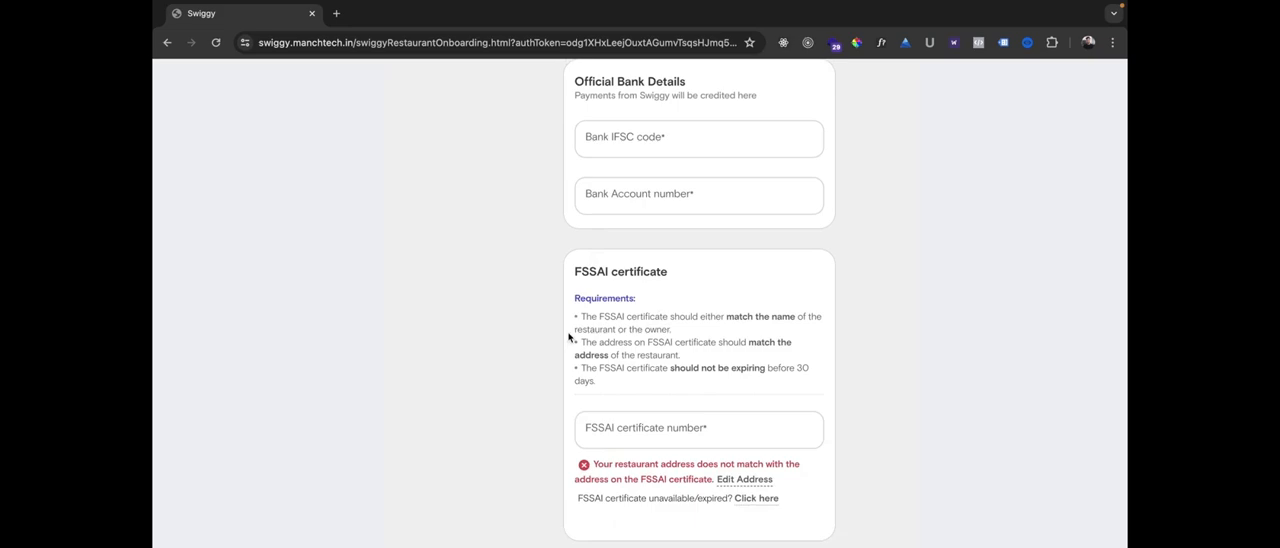
{"action": "left_click", "coordinate": [594, 432]}
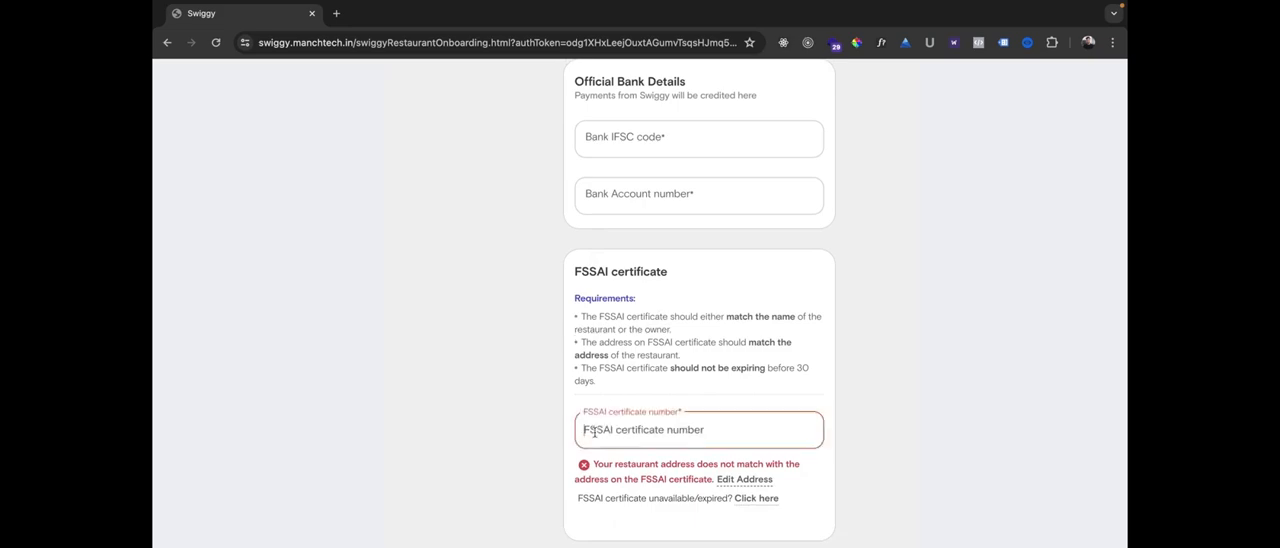
{"action": "scroll", "coordinate": [415, 327], "scroll_direction": "up", "scroll_amount": 6}
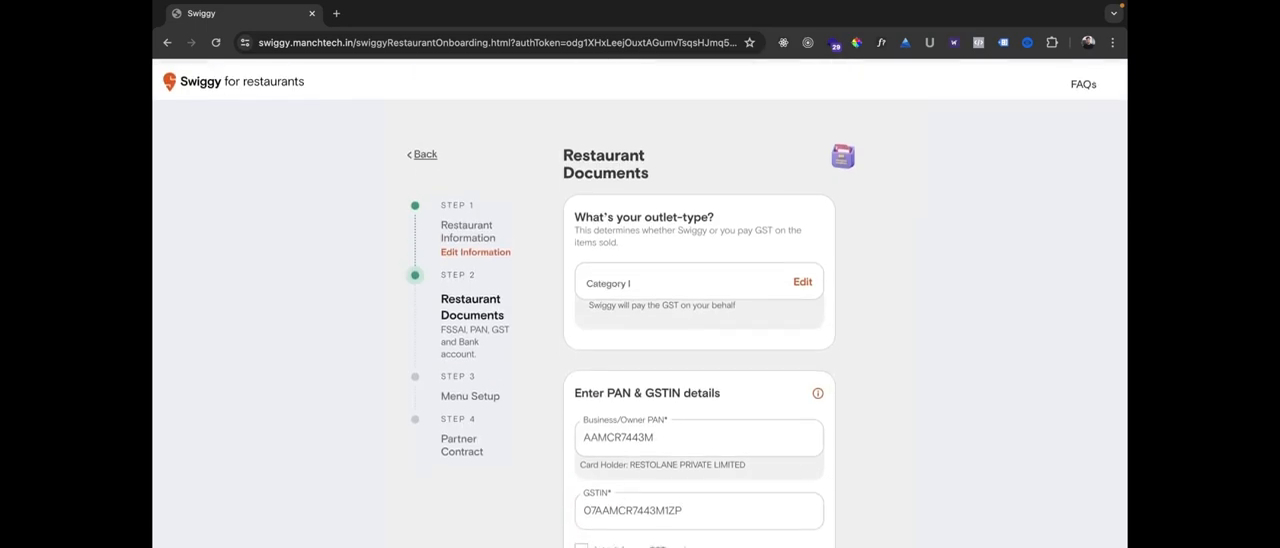
{"action": "scroll", "coordinate": [356, 402], "scroll_direction": "down", "scroll_amount": 1}
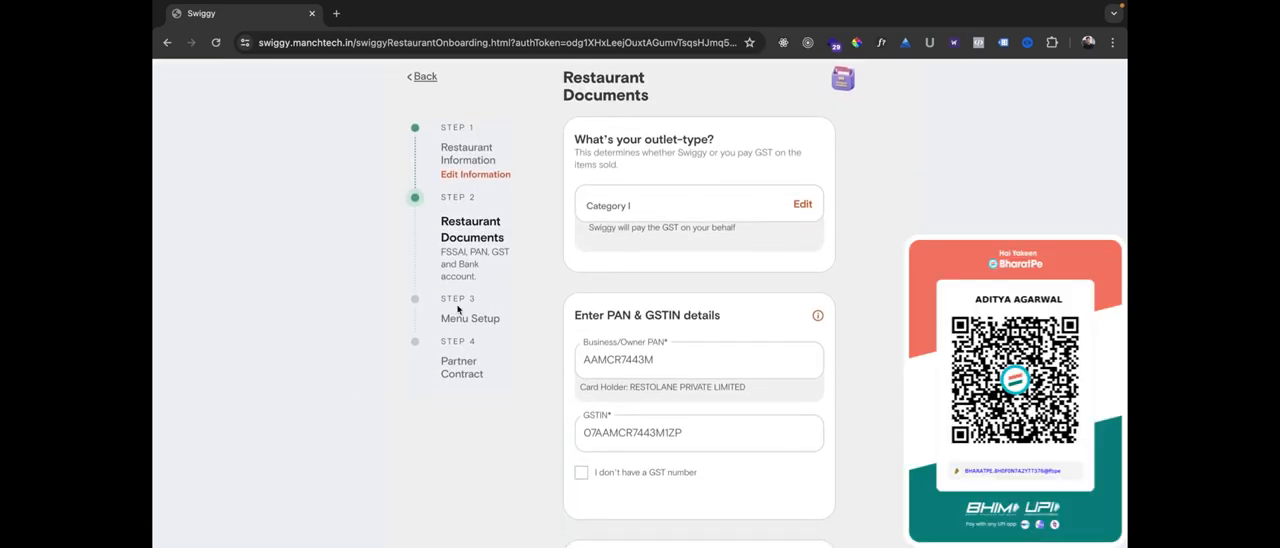
{"action": "scroll", "coordinate": [543, 356], "scroll_direction": "up", "scroll_amount": 1}
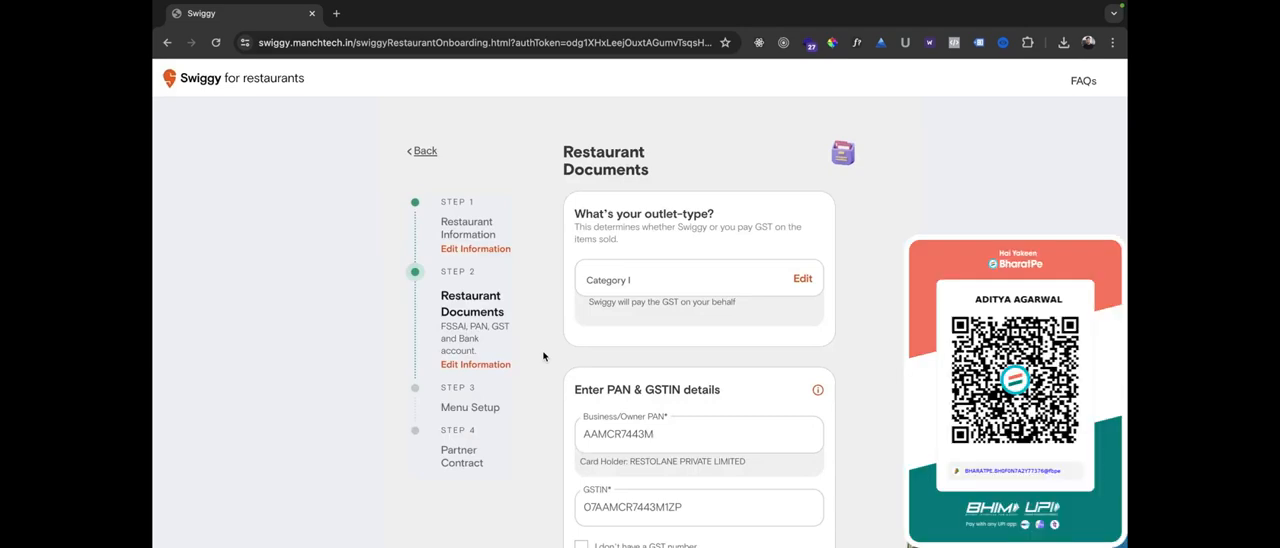
{"action": "scroll", "coordinate": [543, 356], "scroll_direction": "down", "scroll_amount": 1}
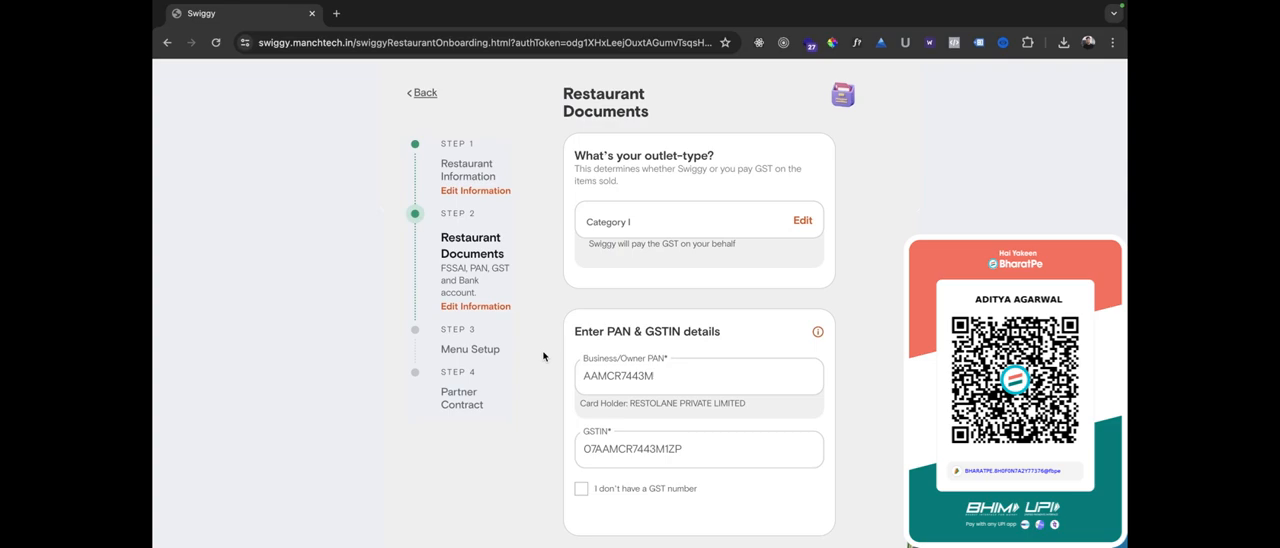
{"action": "scroll", "coordinate": [543, 356], "scroll_direction": "down", "scroll_amount": 8}
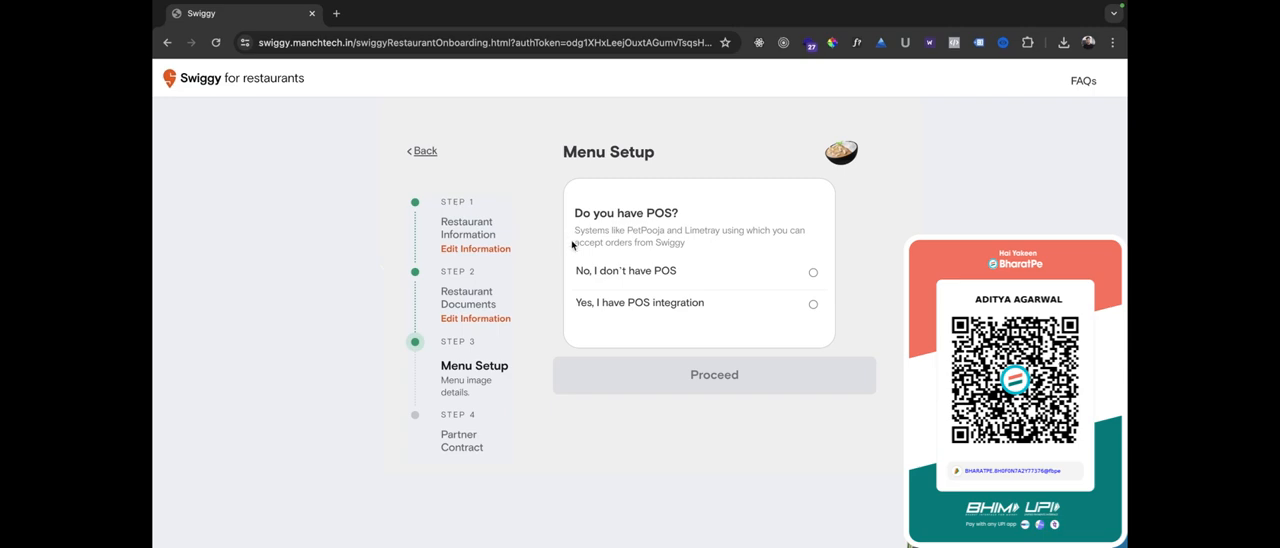
Answer the POS question with "No, I don't have POS" and look through the remaining menu setup sections.
{"action": "left_click", "coordinate": [649, 273]}
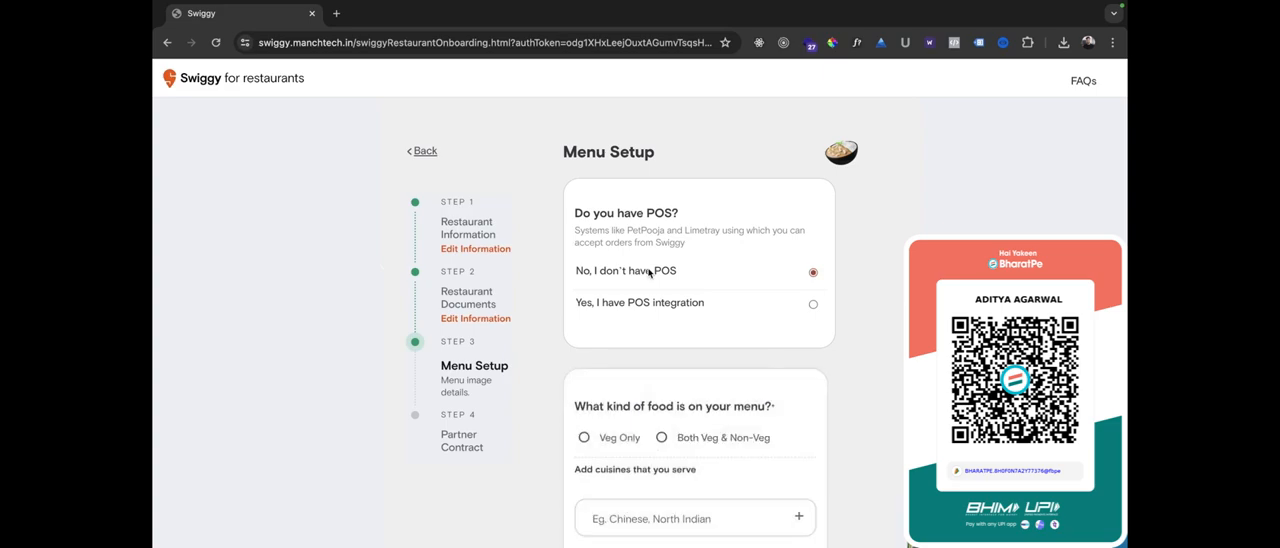
{"action": "scroll", "coordinate": [560, 348], "scroll_direction": "down", "scroll_amount": 6}
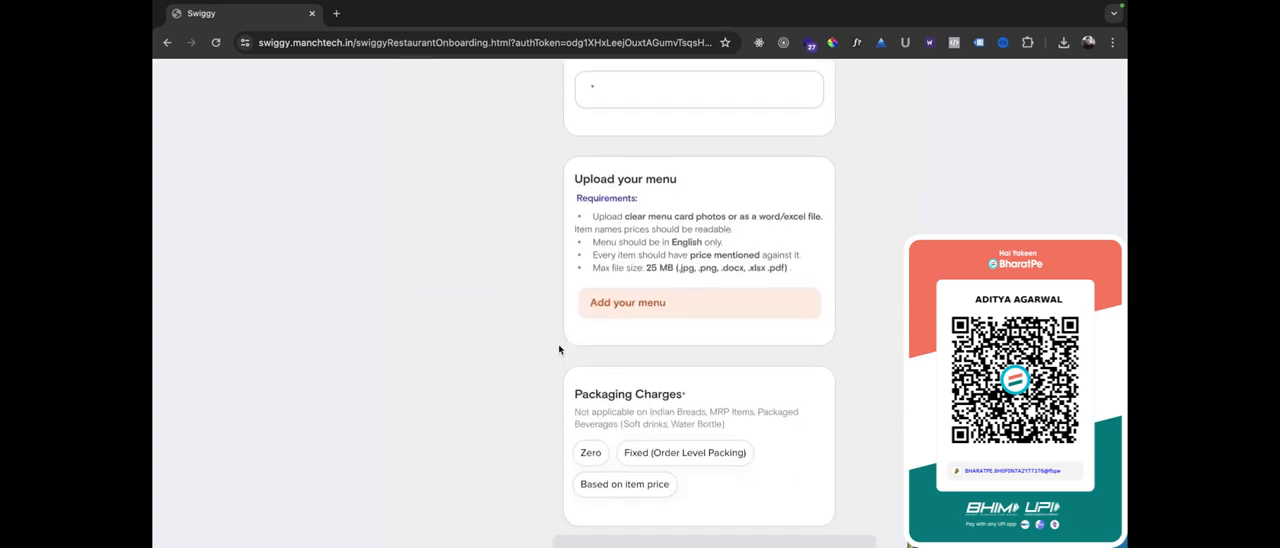
{"action": "scroll", "coordinate": [560, 348], "scroll_direction": "down", "scroll_amount": 1}
{"action": "scroll", "coordinate": [560, 348], "scroll_direction": "up", "scroll_amount": 10}
{"action": "scroll", "coordinate": [560, 348], "scroll_direction": "down", "scroll_amount": 2}
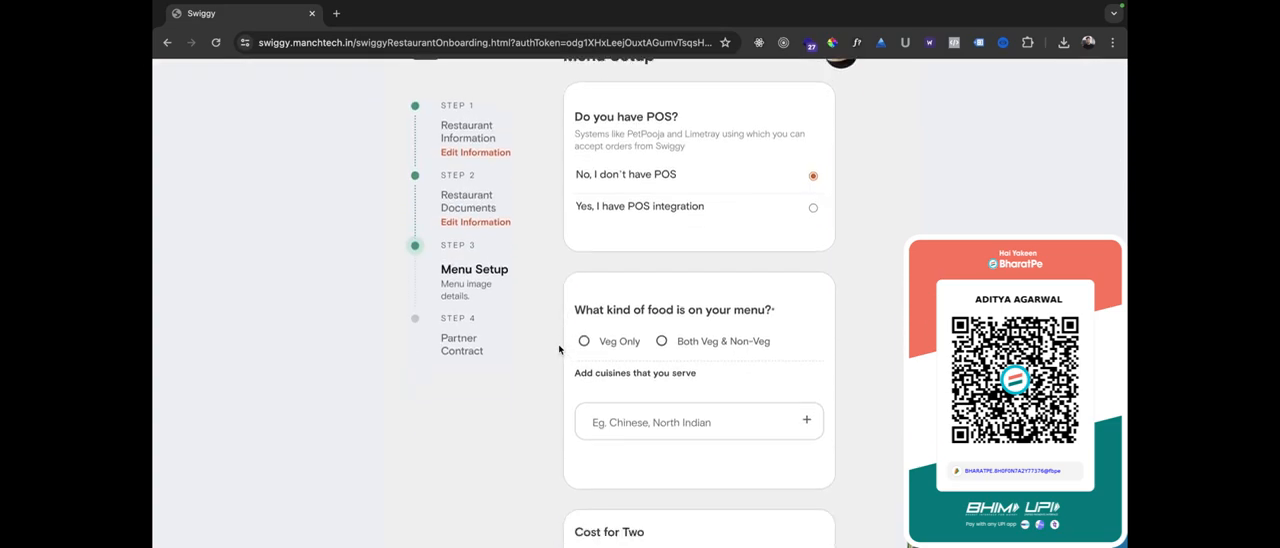
{"action": "scroll", "coordinate": [560, 348], "scroll_direction": "down", "scroll_amount": 1}
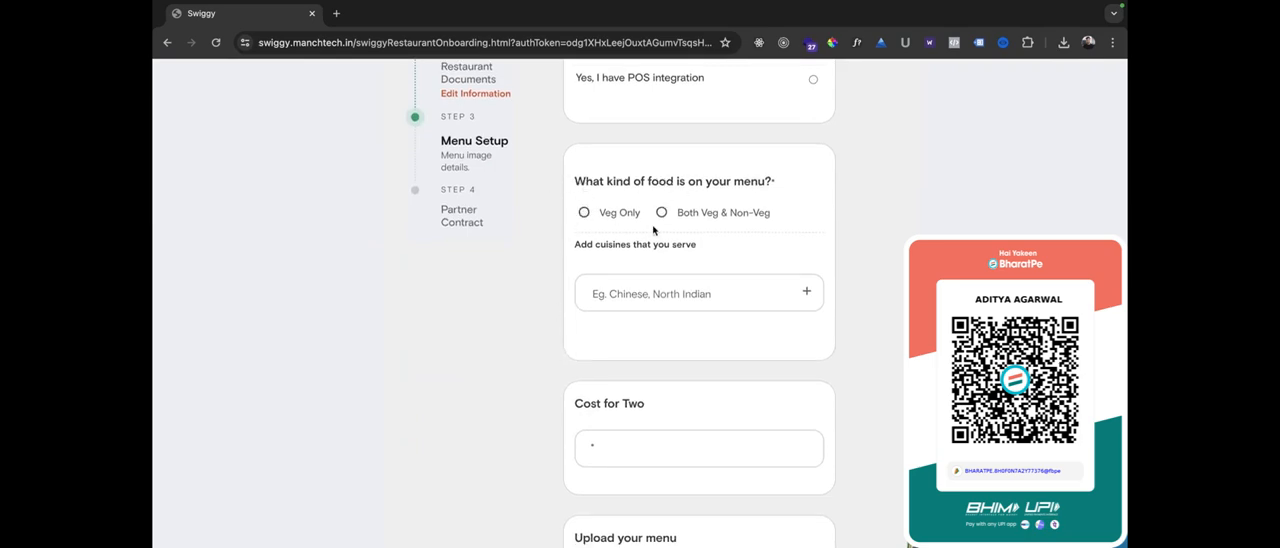
Set the kind of food on the menu to Veg Only and add Cafe as a served cuisine.
{"action": "left_click", "coordinate": [584, 212]}
{"action": "scroll", "coordinate": [560, 243], "scroll_direction": "down", "scroll_amount": 1}
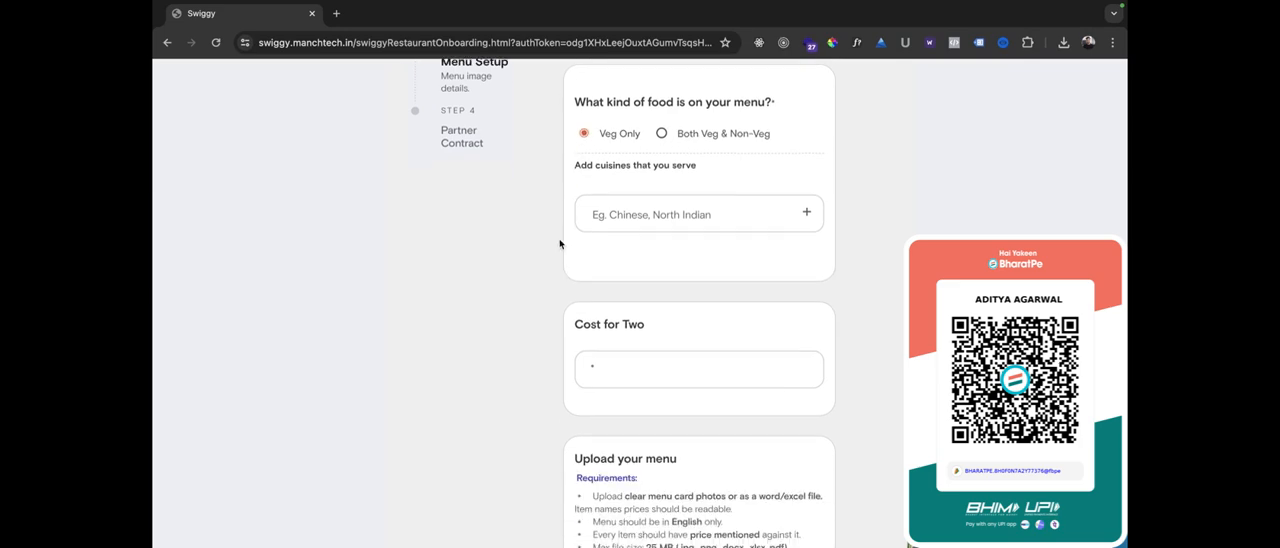
{"action": "left_click", "coordinate": [650, 232]}
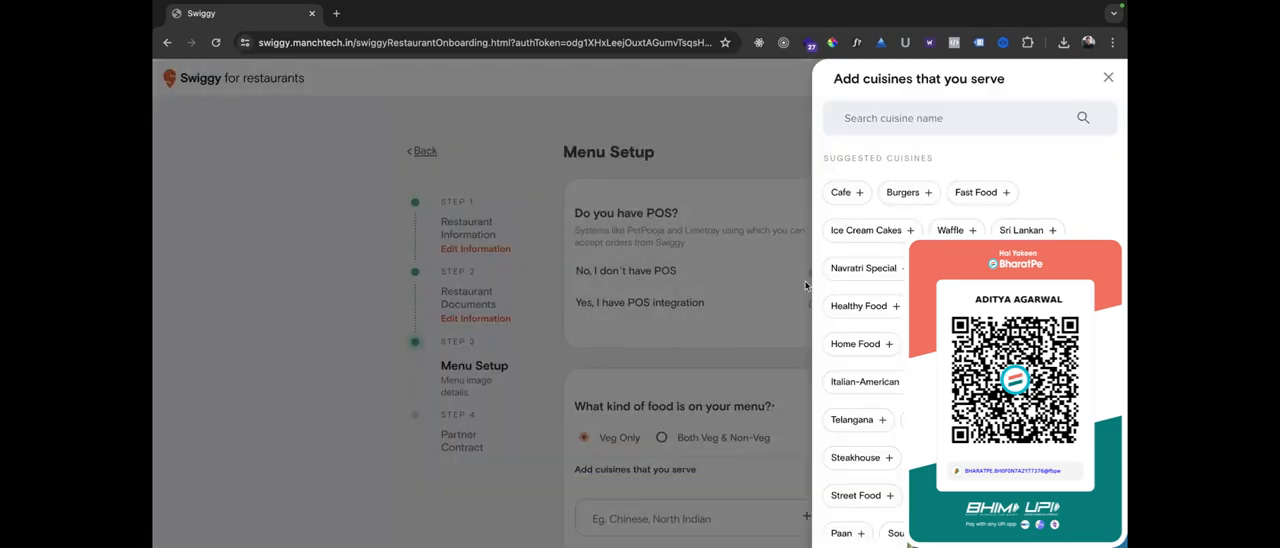
{"action": "left_click", "coordinate": [856, 194]}
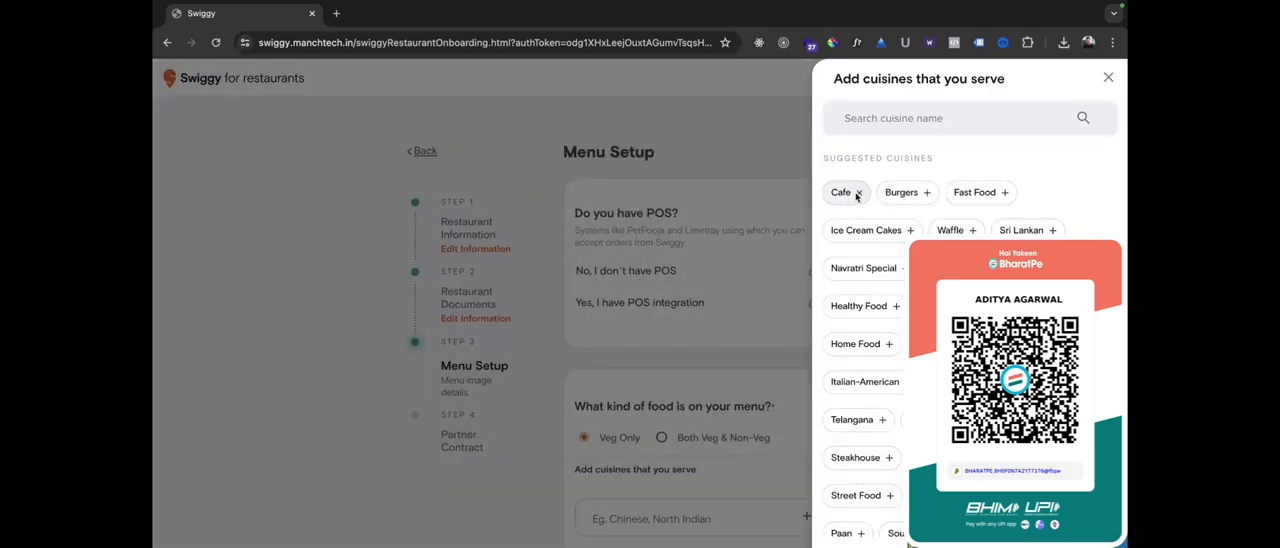
{"action": "left_click", "coordinate": [642, 468]}
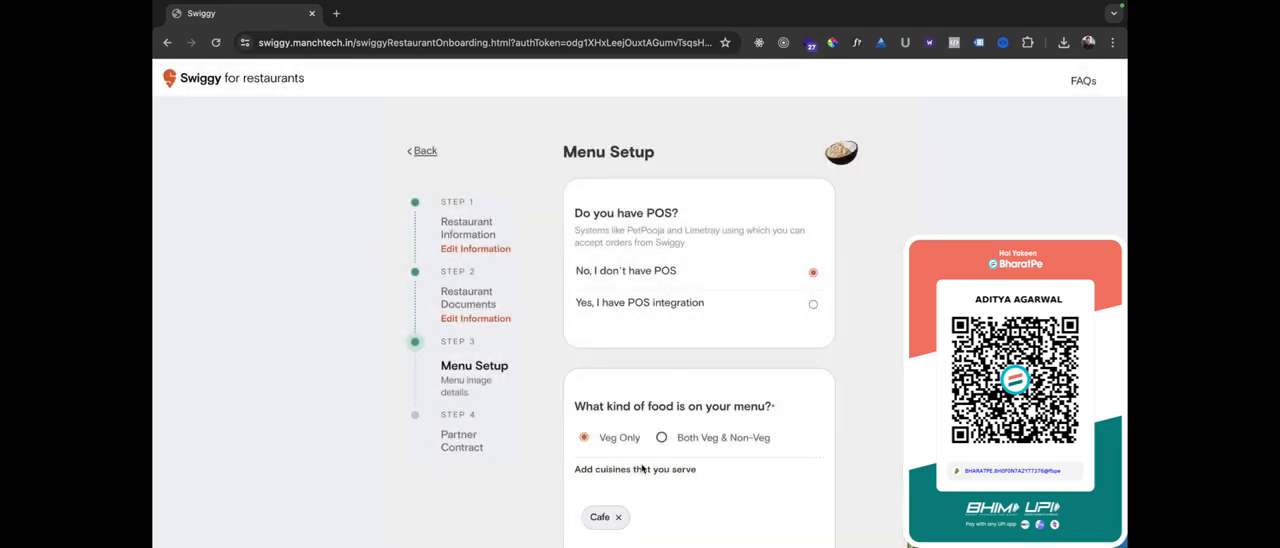
Set the cost for two to 400 and upload an image of the restaurant's menu.
{"action": "scroll", "coordinate": [642, 468], "scroll_direction": "down", "scroll_amount": 4}
{"action": "left_click", "coordinate": [602, 345]}
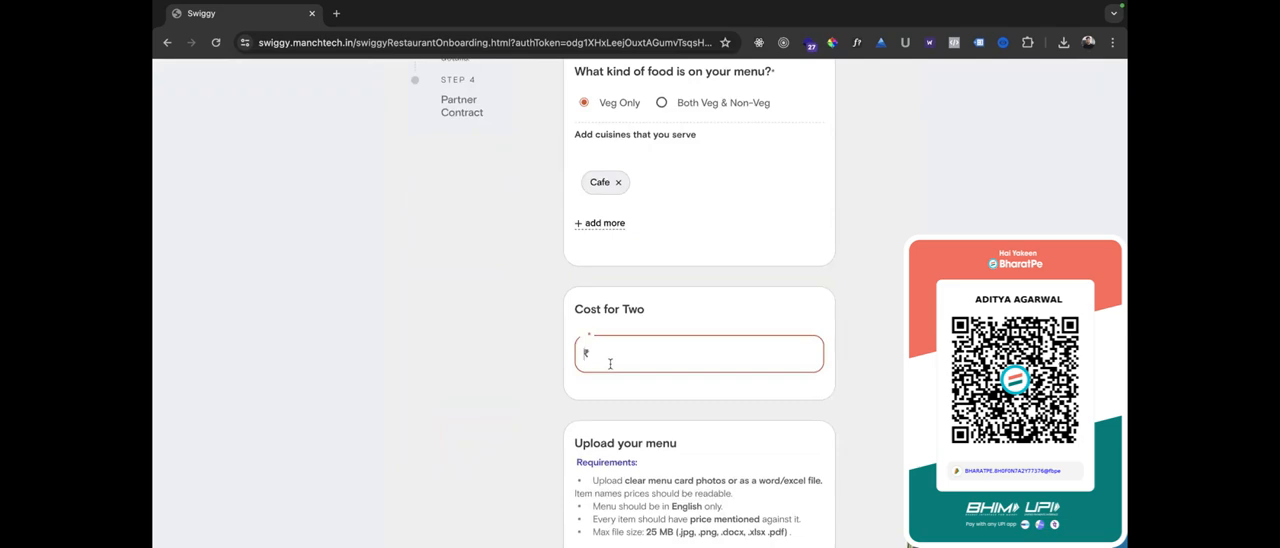
{"action": "type", "text": "400"}
{"action": "left_click", "coordinate": [506, 426]}
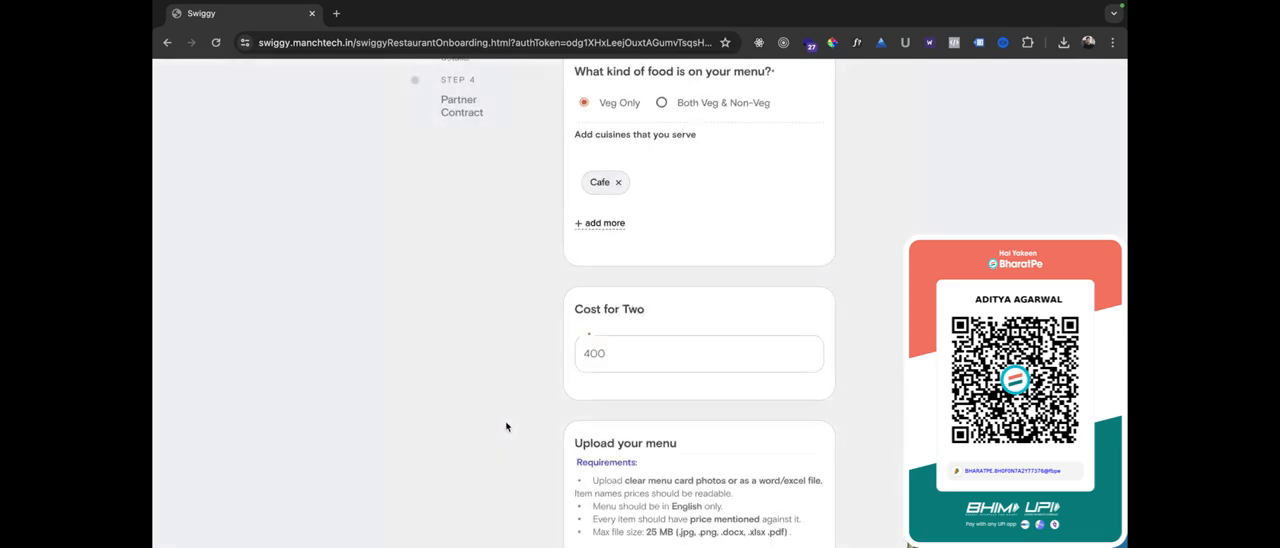
{"action": "scroll", "coordinate": [506, 426], "scroll_direction": "down", "scroll_amount": 3}
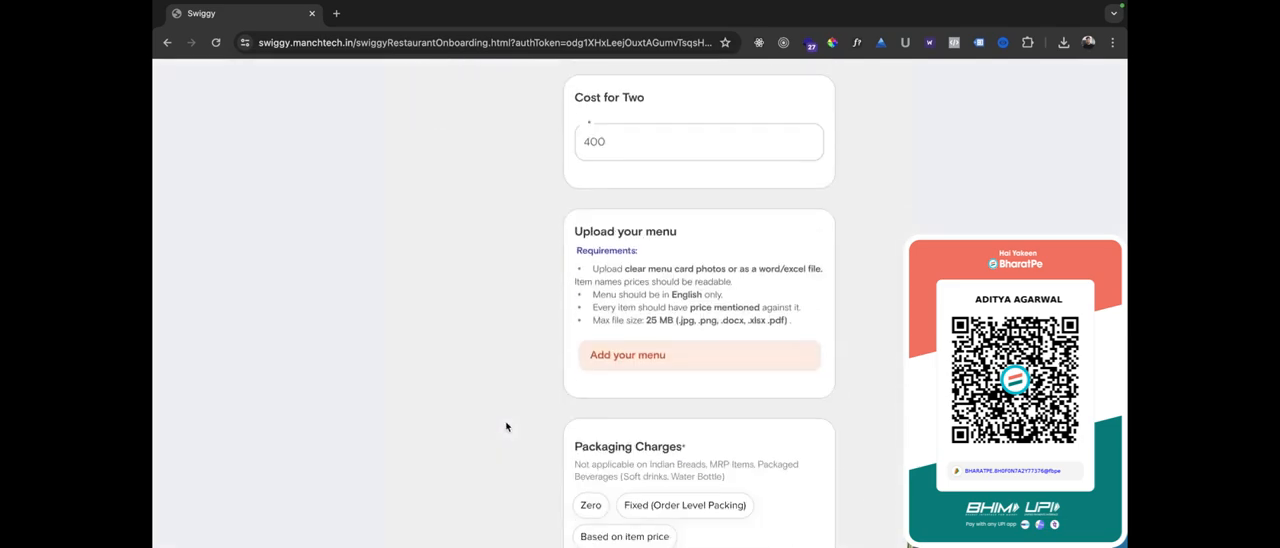
{"action": "left_click", "coordinate": [600, 353]}
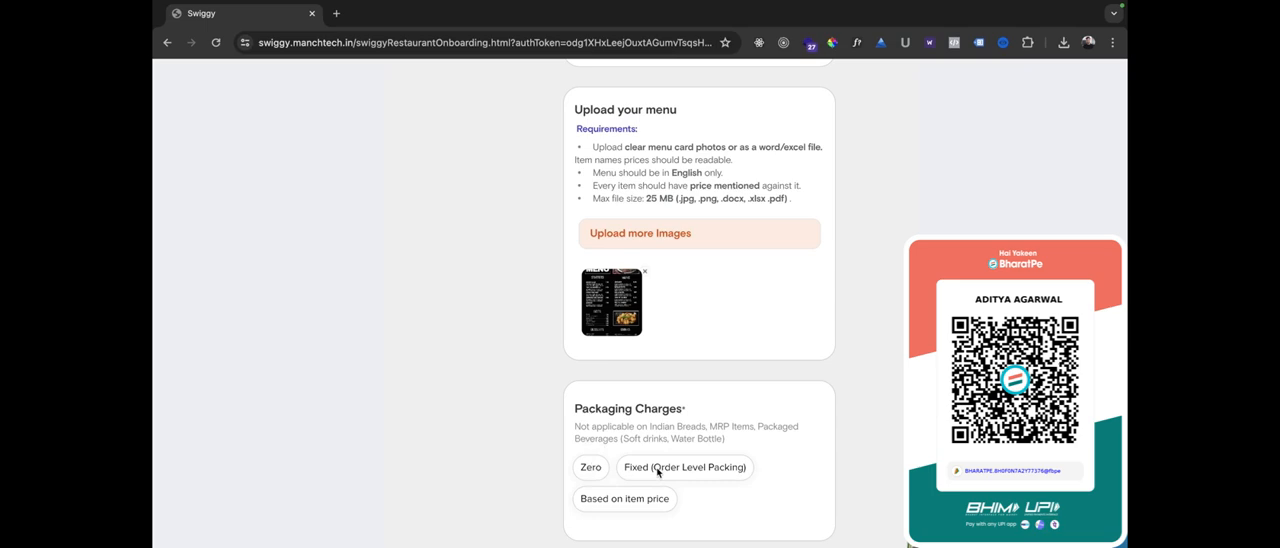
Try a fixed order-level packaging charge of 25 and clear the amount.
{"action": "left_click", "coordinate": [716, 478]}
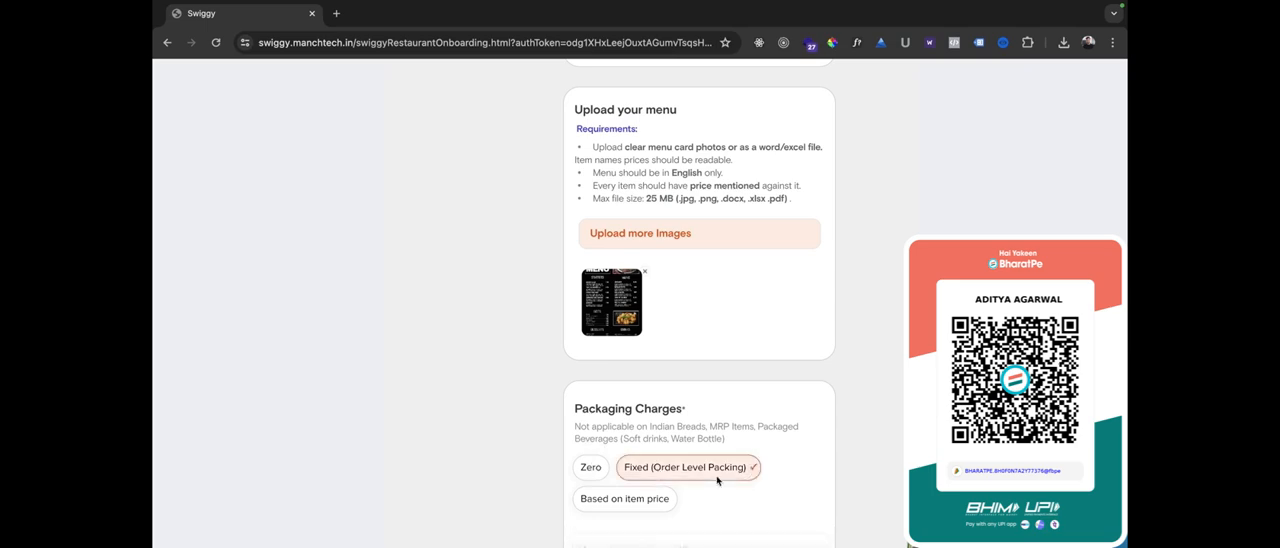
{"action": "scroll", "coordinate": [600, 465], "scroll_direction": "down", "scroll_amount": 2}
{"action": "left_click", "coordinate": [613, 467]}
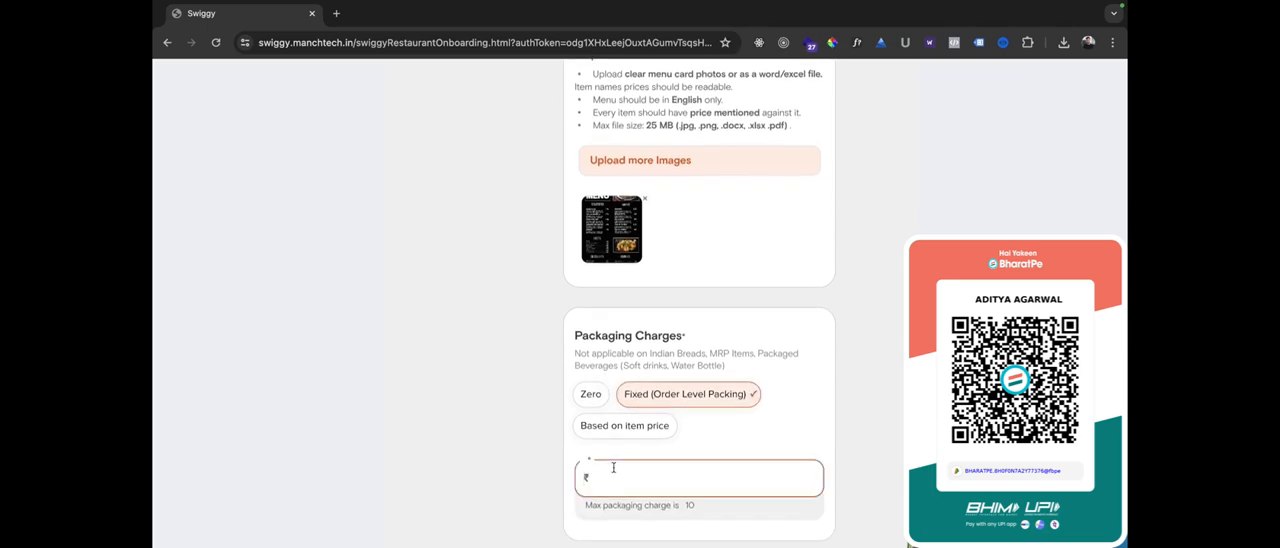
{"action": "type", "text": "25"}
{"action": "key", "text": "BackSpace"}
{"action": "key", "text": "BackSpace"}
View the packaging charges based on item price and switch to the Zero option.
{"action": "left_click", "coordinate": [602, 430]}
{"action": "scroll", "coordinate": [531, 462], "scroll_direction": "down", "scroll_amount": 2}
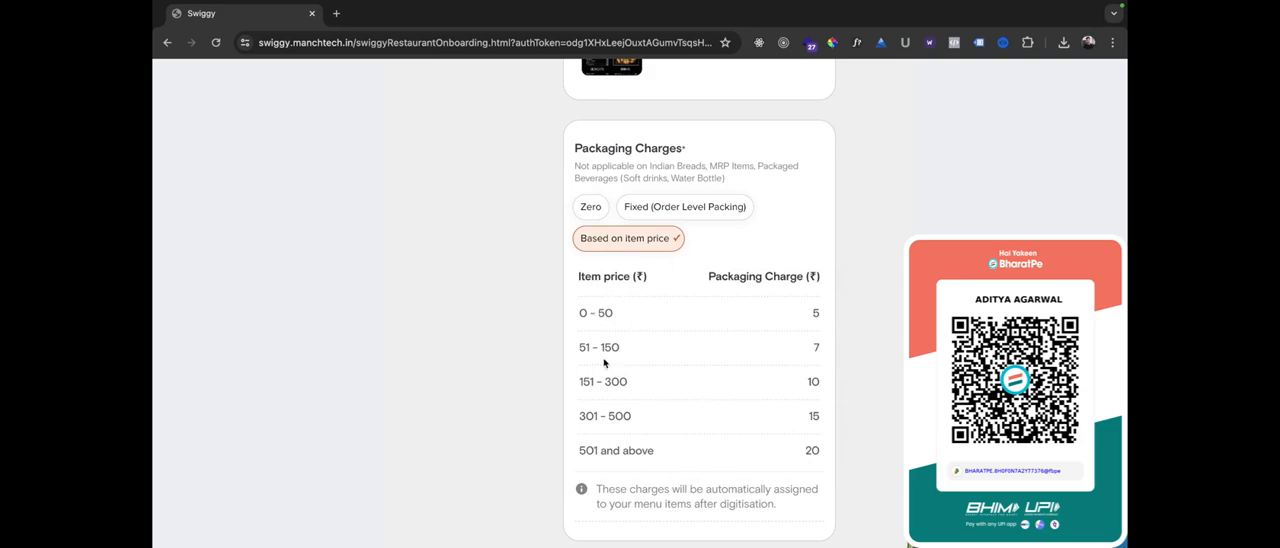
{"action": "left_click", "coordinate": [588, 208]}
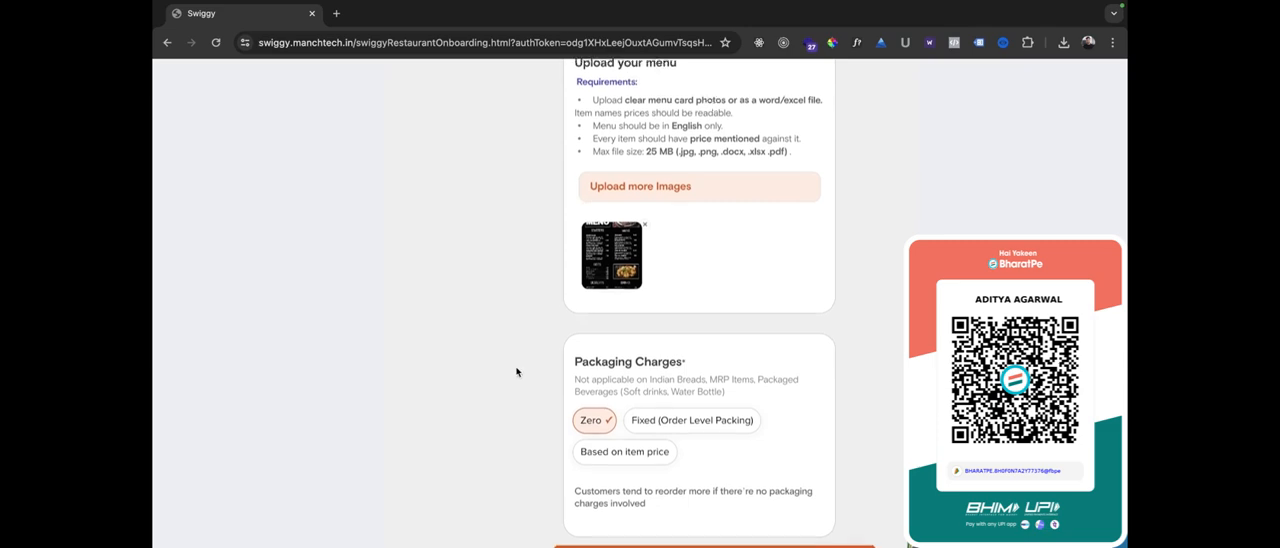
Choose the Fixed (Order Level Packing) packaging charge and enter an amount of 30.
{"action": "left_click", "coordinate": [666, 425]}
{"action": "scroll", "coordinate": [510, 450], "scroll_direction": "down", "scroll_amount": 1}
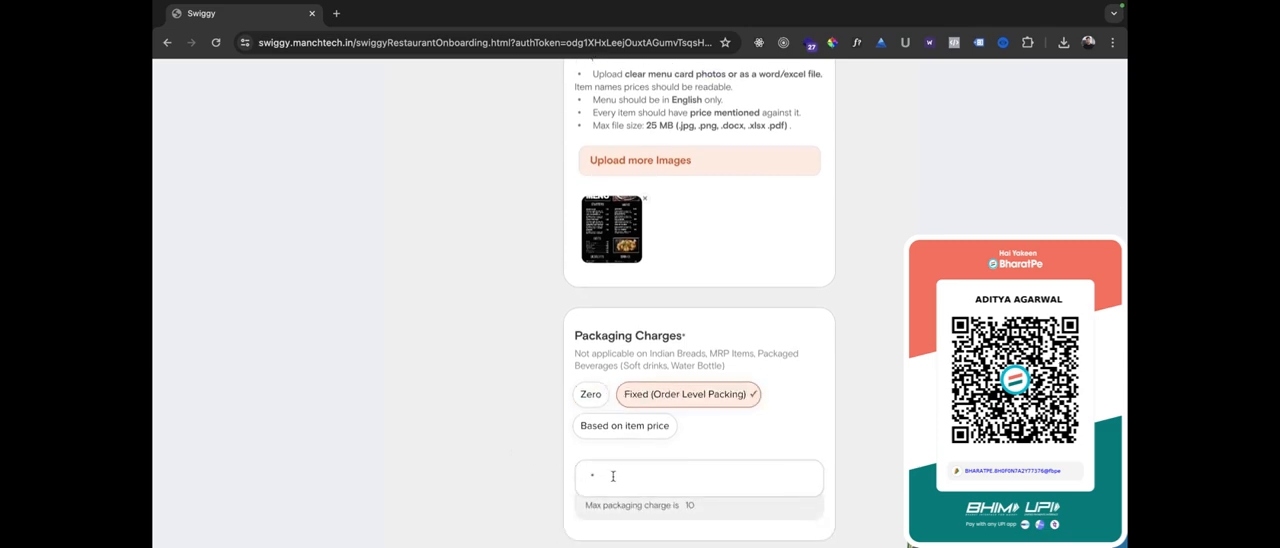
{"action": "left_click", "coordinate": [614, 477]}
{"action": "type", "text": "30"}
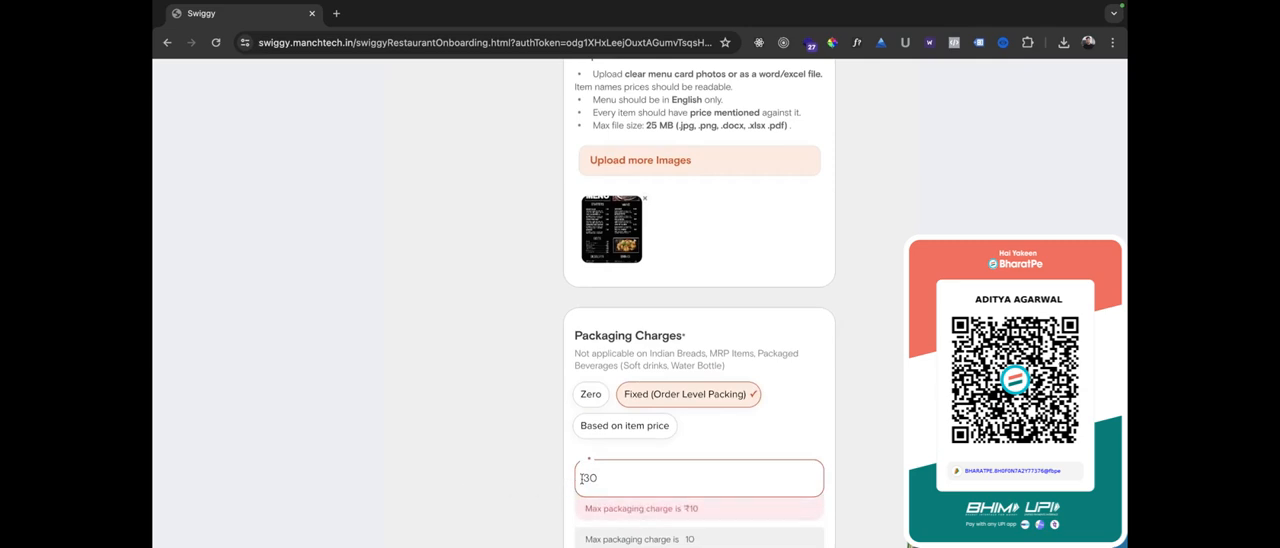
Set the fixed order-level packaging charge to 10.
{"action": "double_click", "coordinate": [583, 478]}
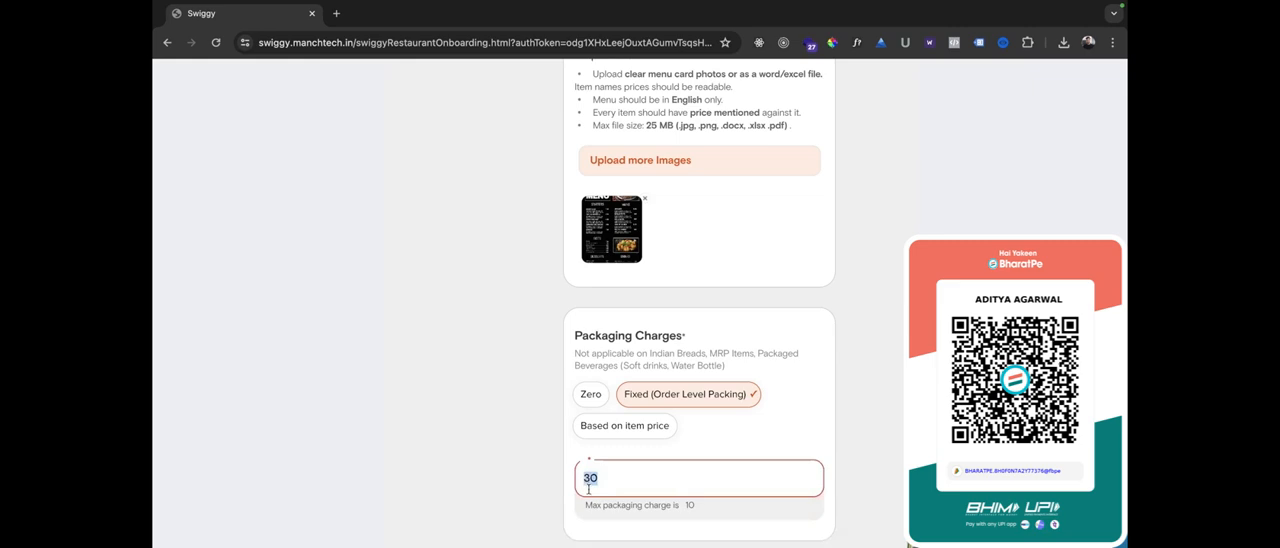
{"action": "type", "text": "10"}
{"action": "left_click", "coordinate": [494, 477]}
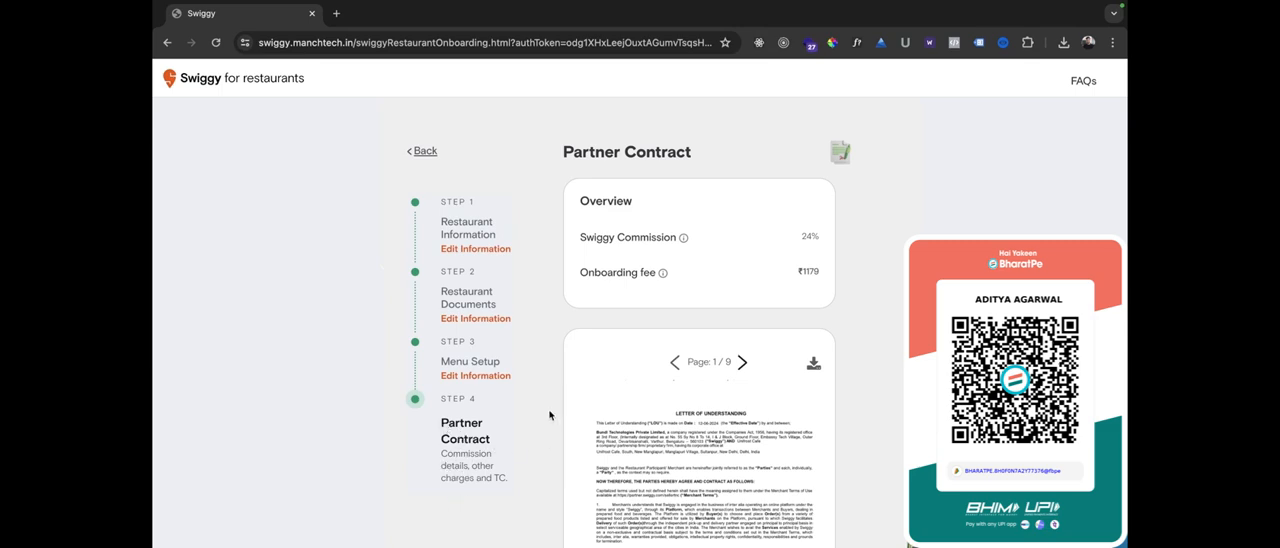
Review the Swiggy commission and onboarding fee in the Partner Contract overview.
{"action": "scroll", "coordinate": [549, 415], "scroll_direction": "down", "scroll_amount": 1}
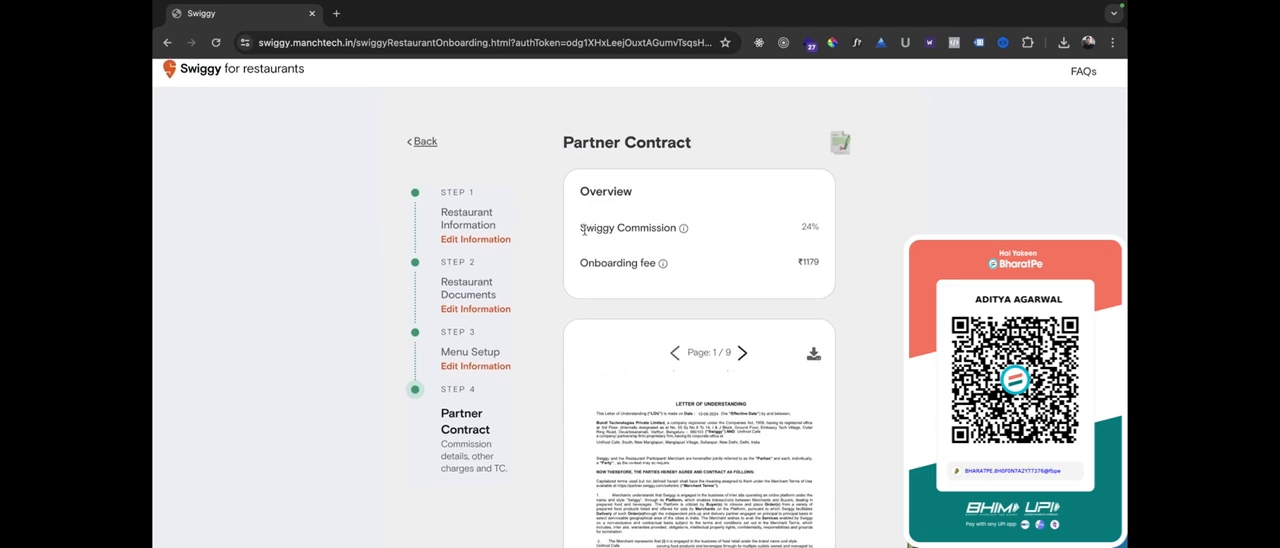
{"action": "left_click_drag", "start_coordinate": [586, 228], "coordinate": [645, 230]}
{"action": "left_click", "coordinate": [810, 226]}
{"action": "left_click_drag", "start_coordinate": [593, 262], "coordinate": [664, 267]}
{"action": "left_click", "coordinate": [800, 264]}
{"action": "left_click_drag", "start_coordinate": [800, 263], "coordinate": [831, 266]}
{"action": "left_click", "coordinate": [852, 285]}
Look through the first two pages of the Letter of Understanding and accept the terms and conditions.
{"action": "scroll", "coordinate": [852, 285], "scroll_direction": "down", "scroll_amount": 2}
{"action": "scroll", "coordinate": [852, 285], "scroll_direction": "down", "scroll_amount": 2}
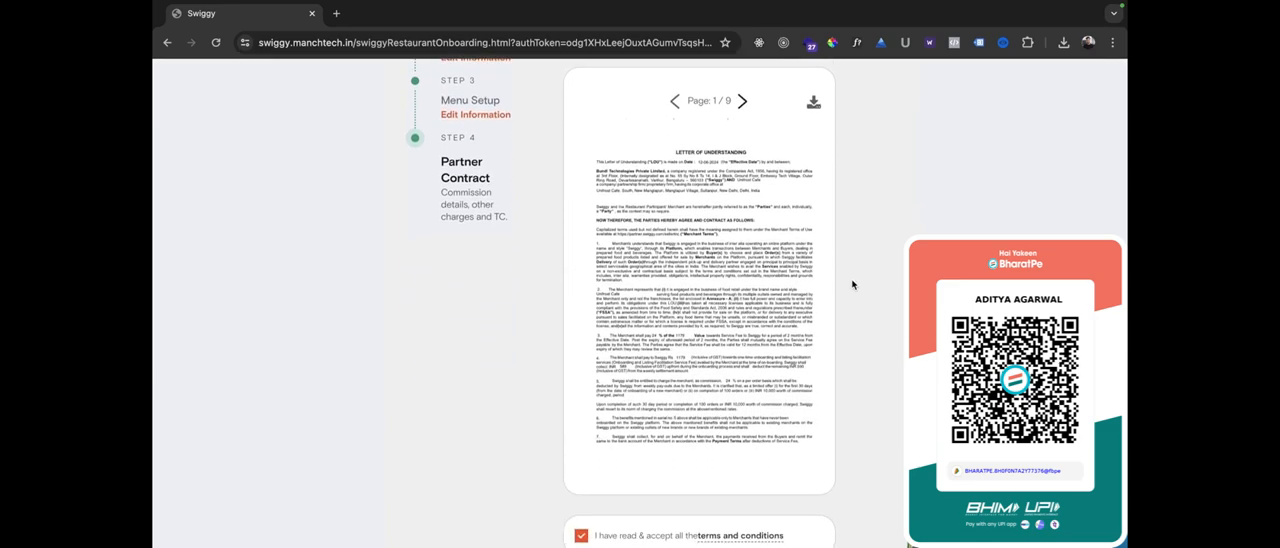
{"action": "scroll", "coordinate": [852, 285], "scroll_direction": "up", "scroll_amount": 4}
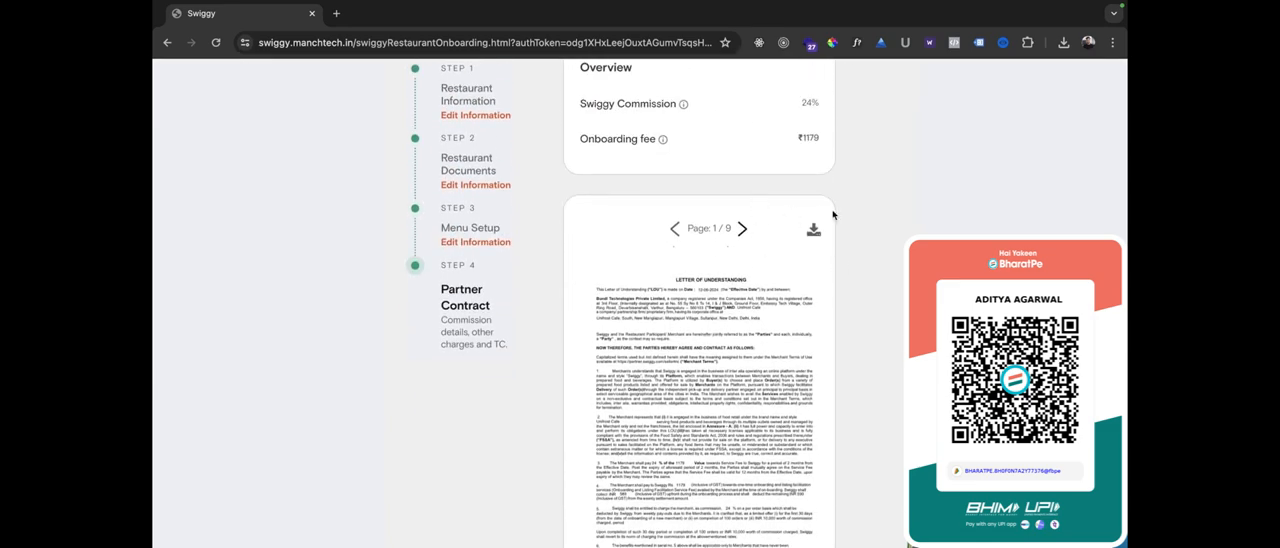
{"action": "left_click", "coordinate": [742, 228]}
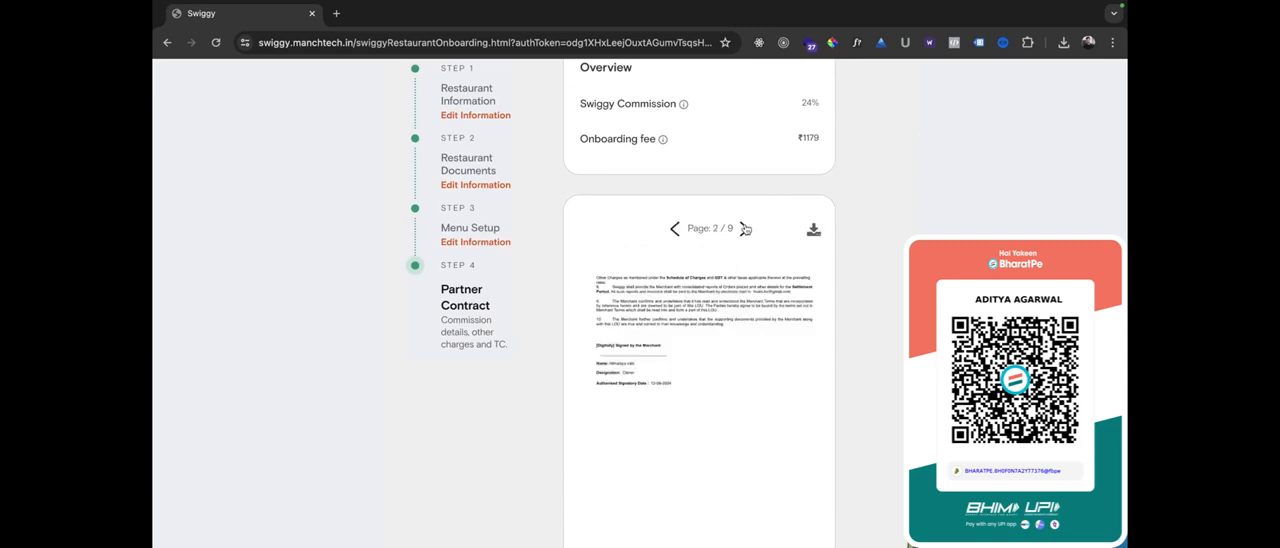
{"action": "scroll", "coordinate": [668, 418], "scroll_direction": "down", "scroll_amount": 2}
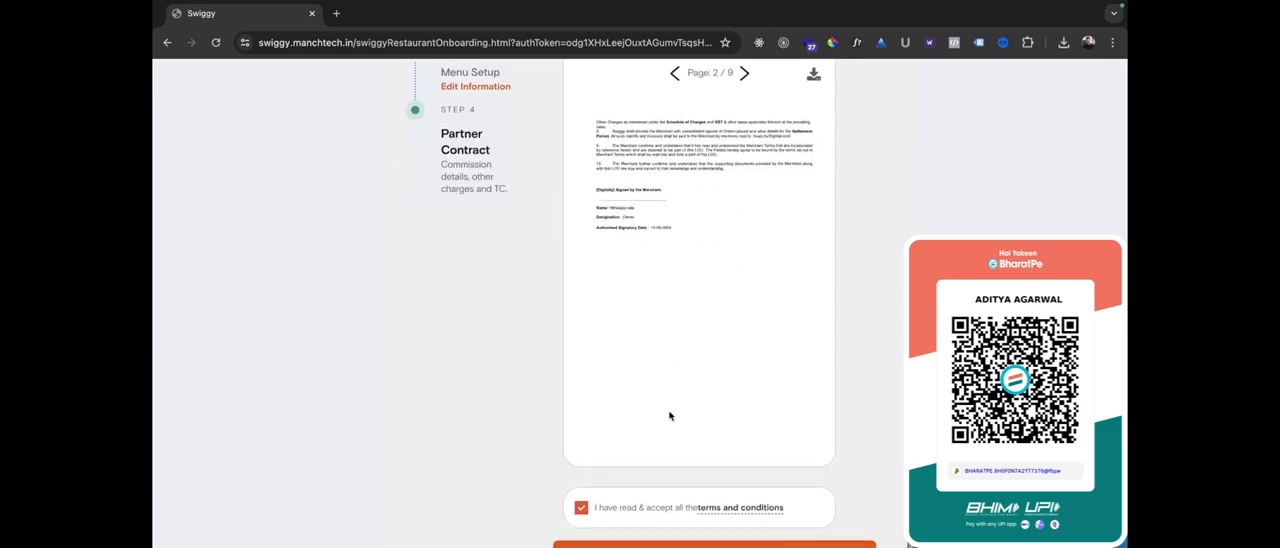
{"action": "left_click", "coordinate": [582, 512]}
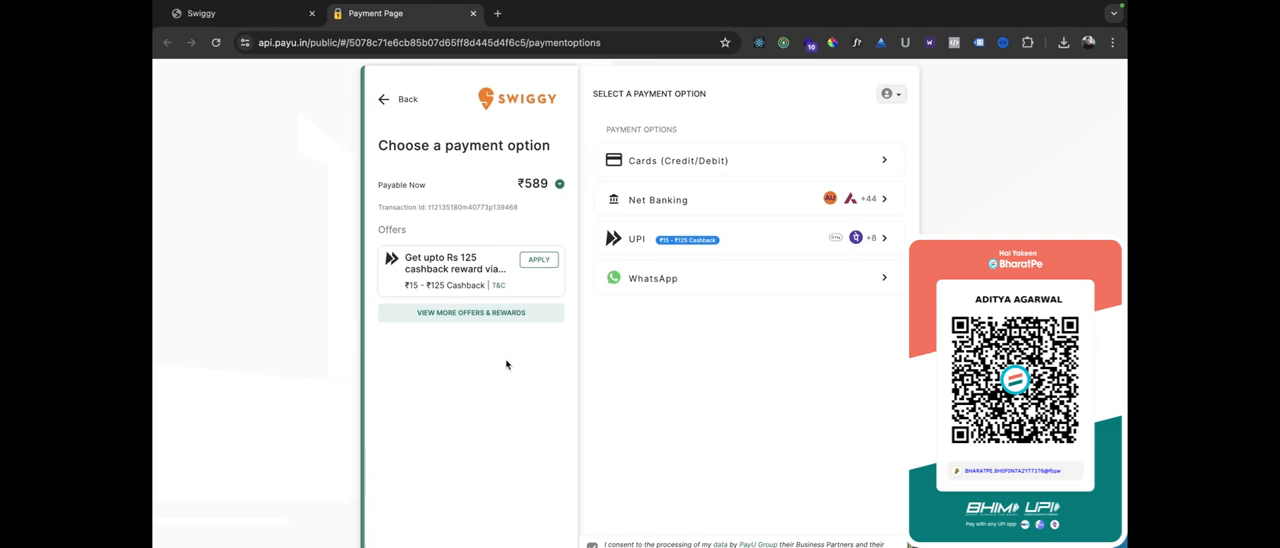
Expand the payable amount's breakdown on the payment page and return to the Swiggy onboarding page.
{"action": "double_click", "coordinate": [527, 184]}
{"action": "left_click", "coordinate": [559, 184]}
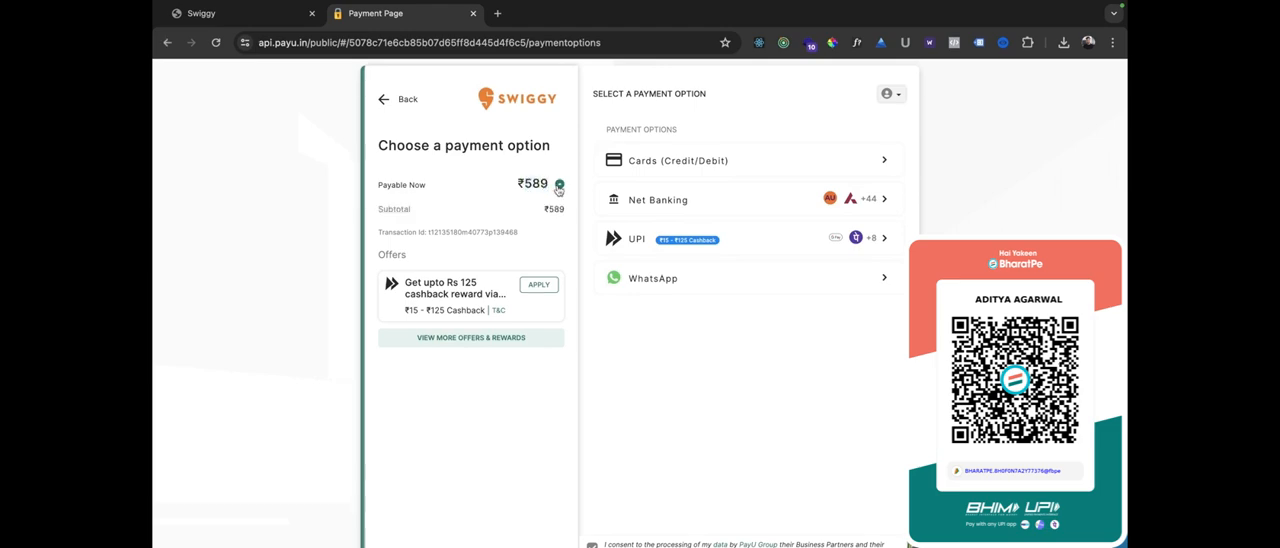
{"action": "left_click", "coordinate": [220, 8]}
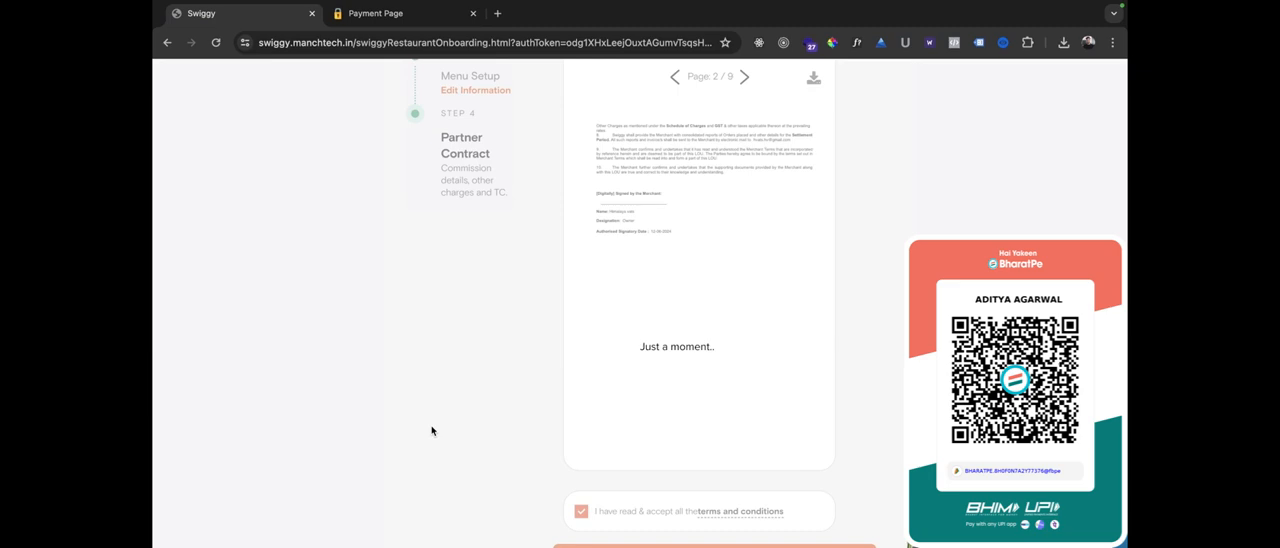